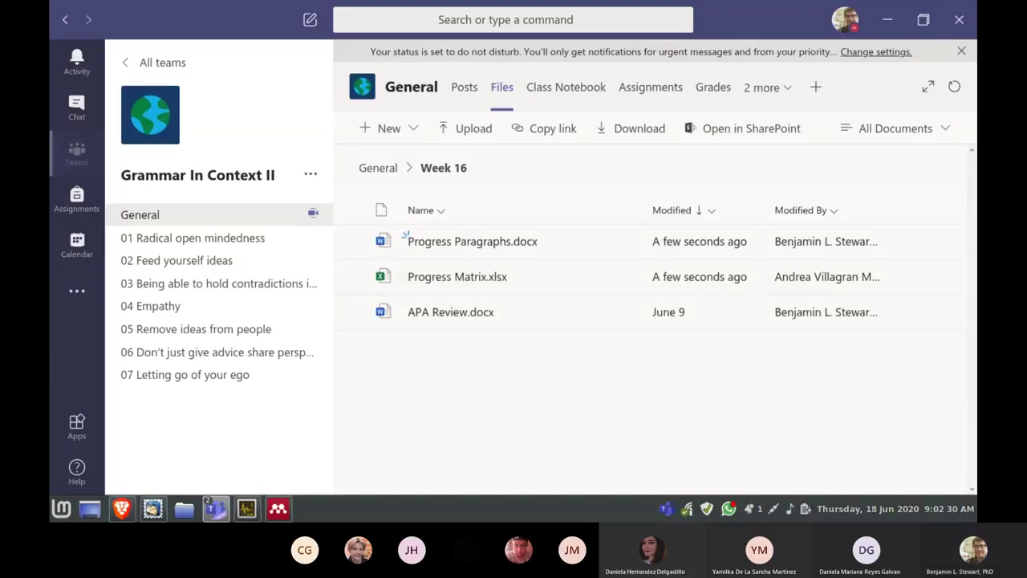
# Open Progress Paragraphs.docx from the Week 16 folder of the General channel's files
pyautogui.click(378, 167)
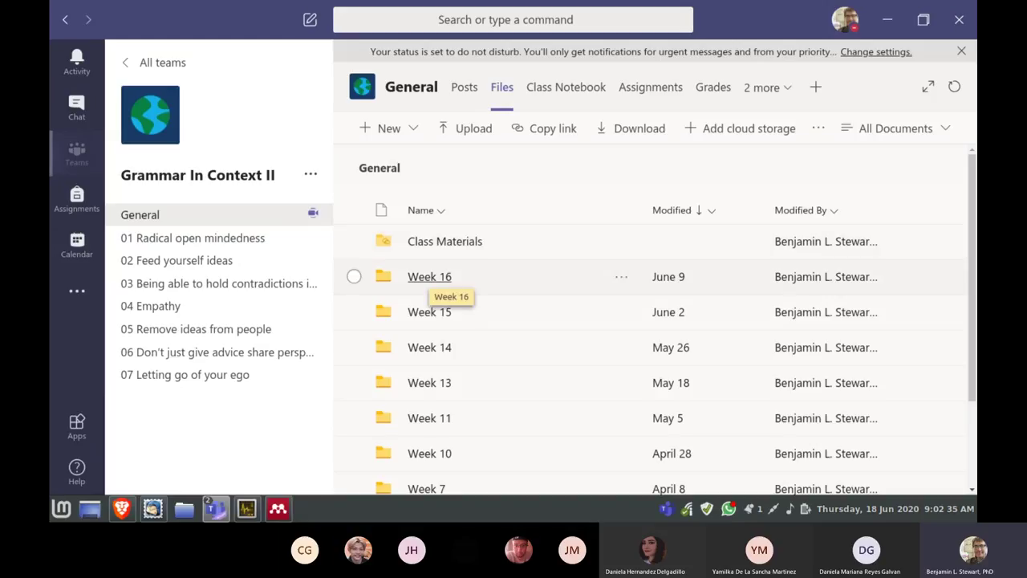
pyautogui.click(429, 276)
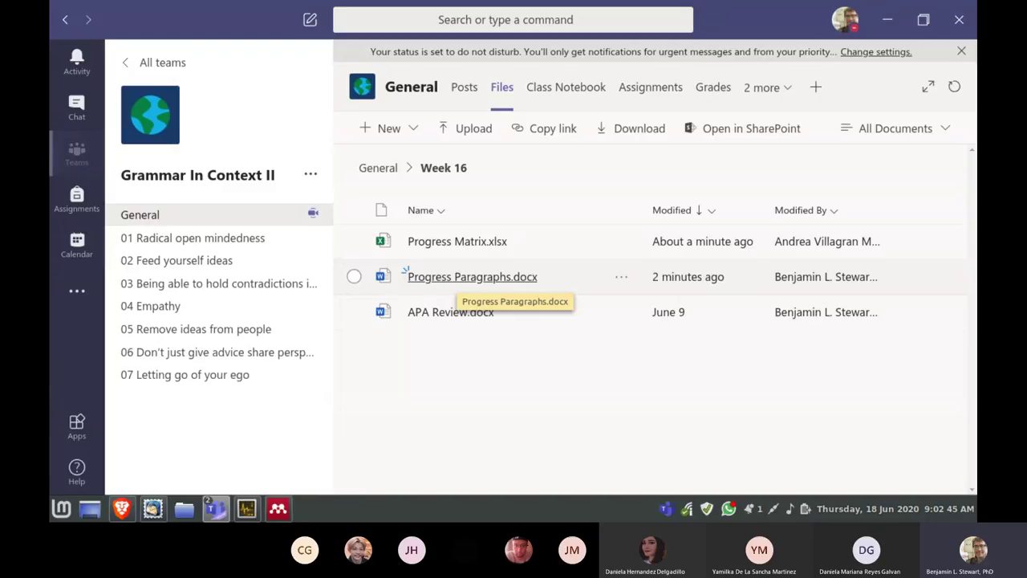
pyautogui.click(405, 273)
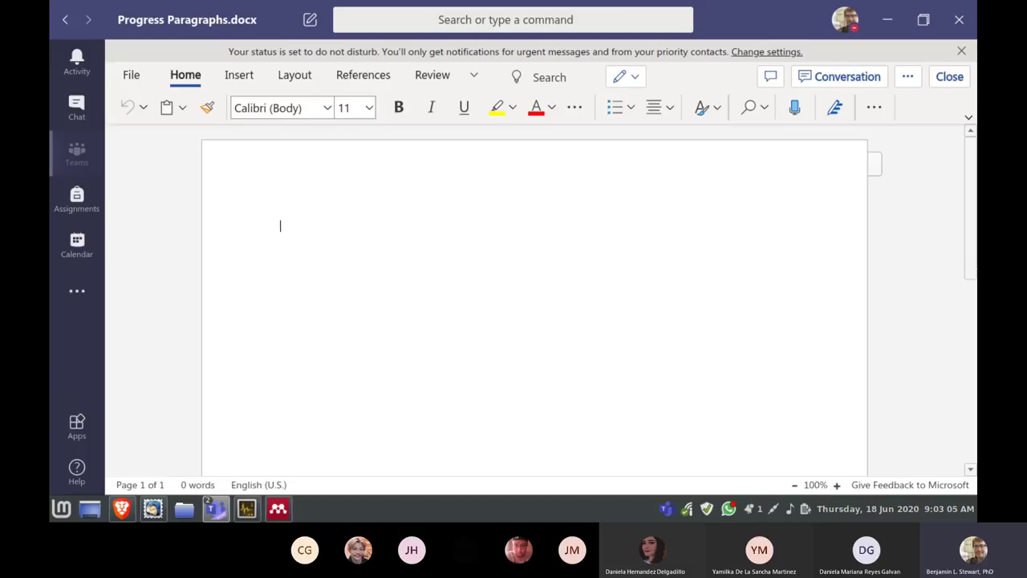
# Write "Instructions" at the start of the blank document and enter the author's first name on its own line, leaving blank lines between
pyautogui.write('Inst')
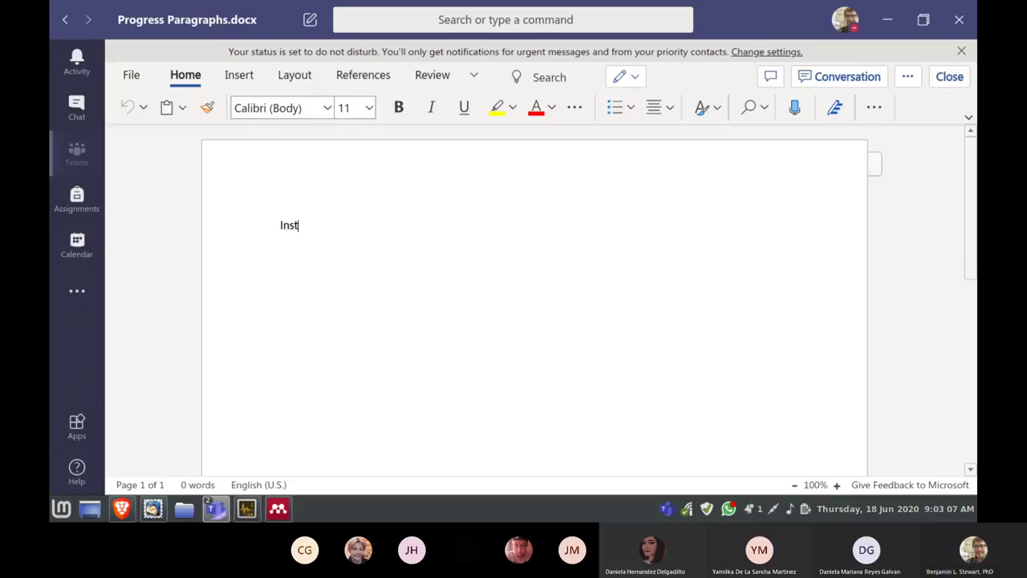
pyautogui.write('ructions')
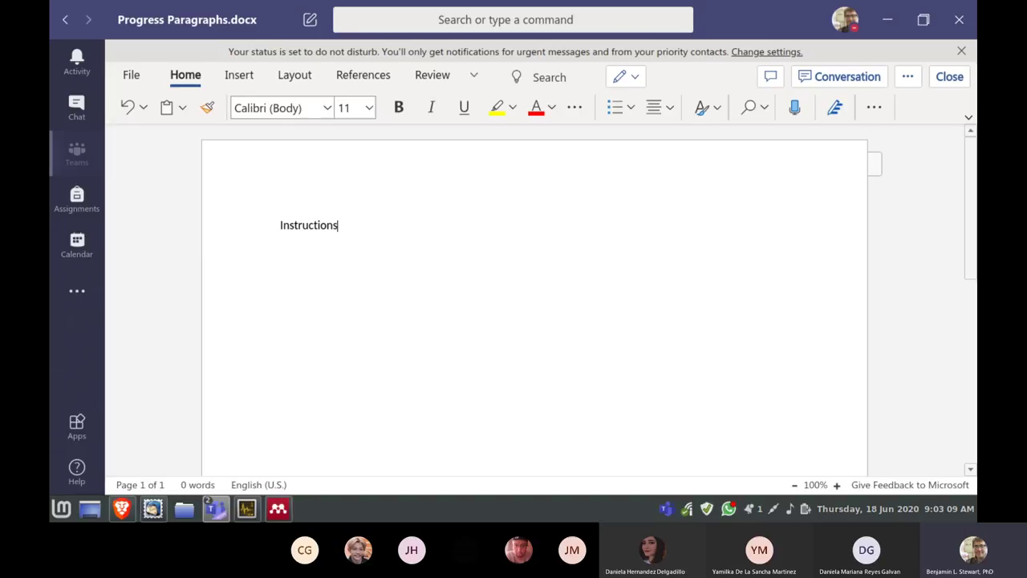
pyautogui.press('Return')
pyautogui.press('Return')
pyautogui.press('Return')
pyautogui.write('Benjamin')
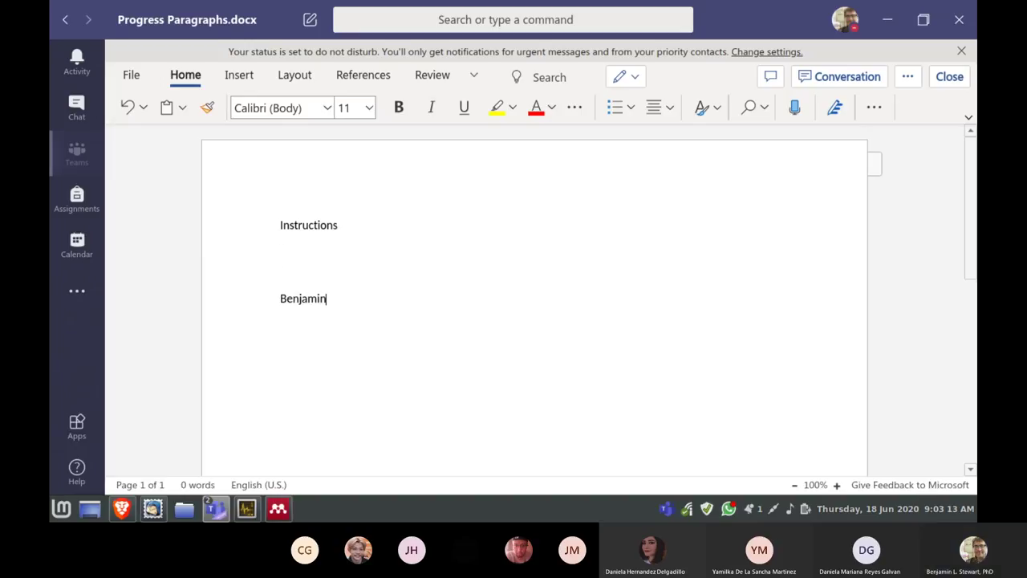
pyautogui.press('Return')
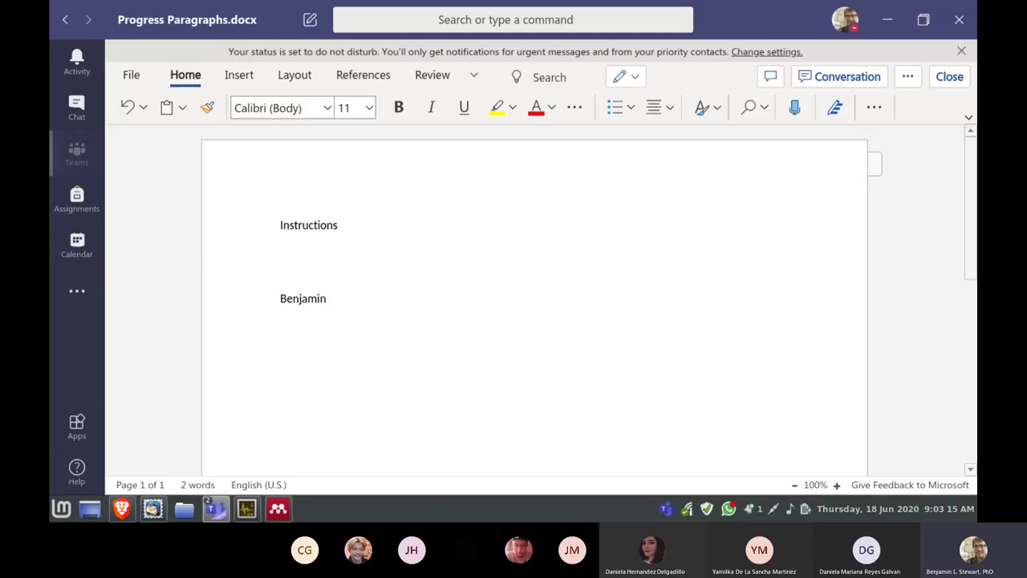
# Apply the Heading 2 style to the first name below "Instructions"
pyautogui.hotkey('shift', 'Up')
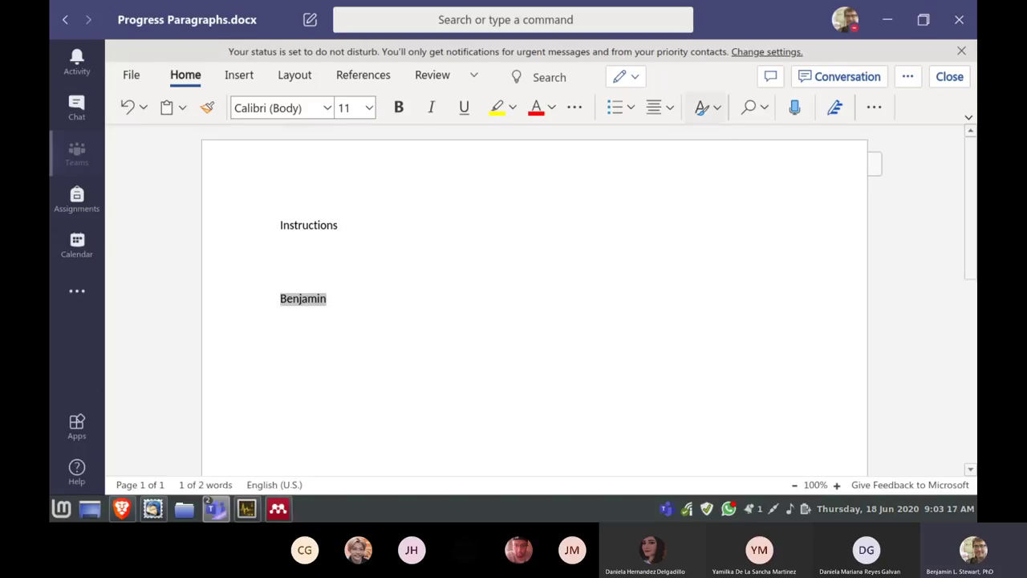
pyautogui.click(706, 107)
pyautogui.click(567, 172)
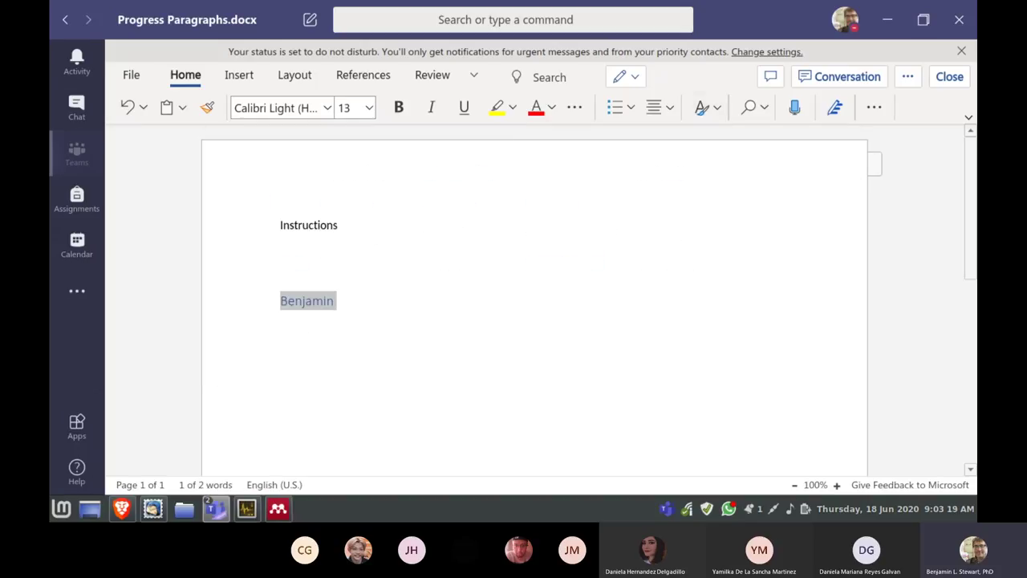
# Add about twenty blank lines below the name heading and insert a page break after them
pyautogui.click(280, 328)
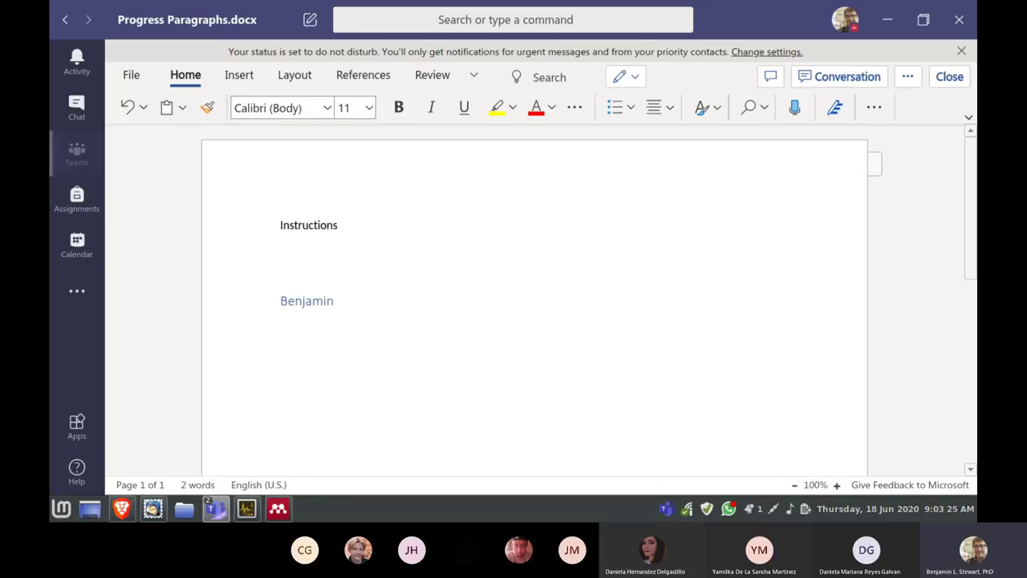
pyautogui.press('Return')
pyautogui.press('Return')
pyautogui.press('Return')
pyautogui.press('Return')
pyautogui.press('Return')
pyautogui.press('Return')
pyautogui.press('Return')
pyautogui.press('Return')
pyautogui.press('Return')
pyautogui.press('Return')
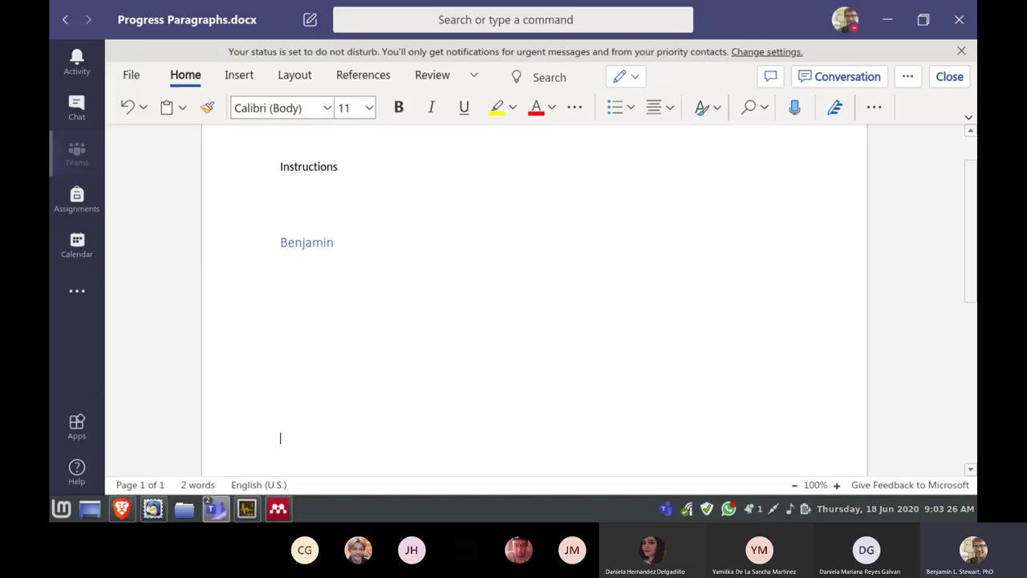
pyautogui.press('Return')
pyautogui.press('Return')
pyautogui.press('Return')
pyautogui.press('Return')
pyautogui.press('Return')
pyautogui.press('Return')
pyautogui.press('Return')
pyautogui.press('Return')
pyautogui.press('Return')
pyautogui.press('Return')
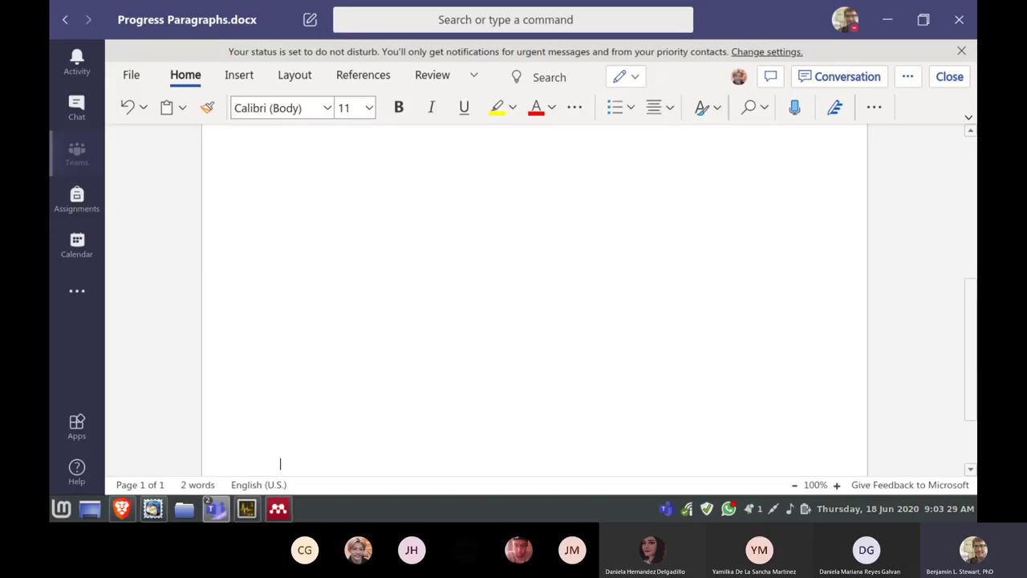
pyautogui.hotkey('ctrl', 'Return')
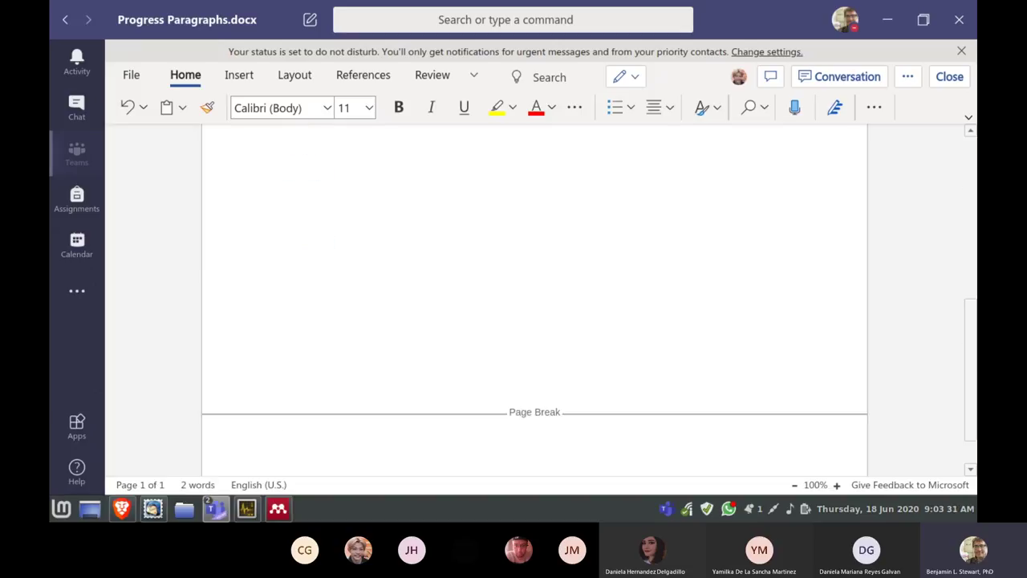
# Write "References" on the new page and format it with the Heading 1 style
pyautogui.write('Referenc')
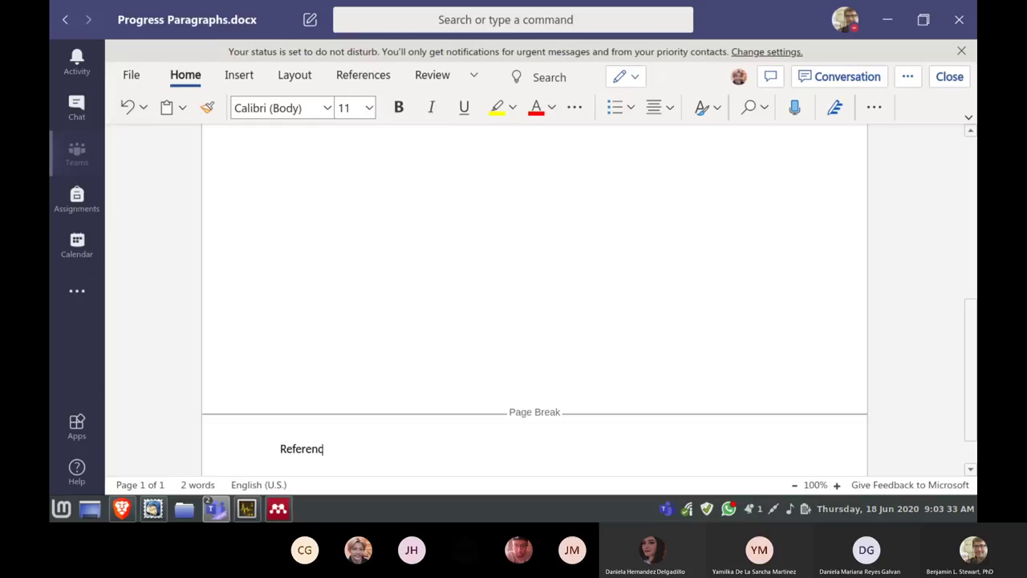
pyautogui.write('es')
pyautogui.hotkey('shift', 'Left')
pyautogui.hotkey('shift', 'Left')
pyautogui.hotkey('shift', 'Left')
pyautogui.hotkey('shift', 'Left')
pyautogui.hotkey('shift', 'Left')
pyautogui.hotkey('shift', 'Left')
pyautogui.hotkey('shift', 'Left')
pyautogui.hotkey('shift', 'Left')
pyautogui.hotkey('shift', 'Left')
pyautogui.hotkey('shift', 'Left')
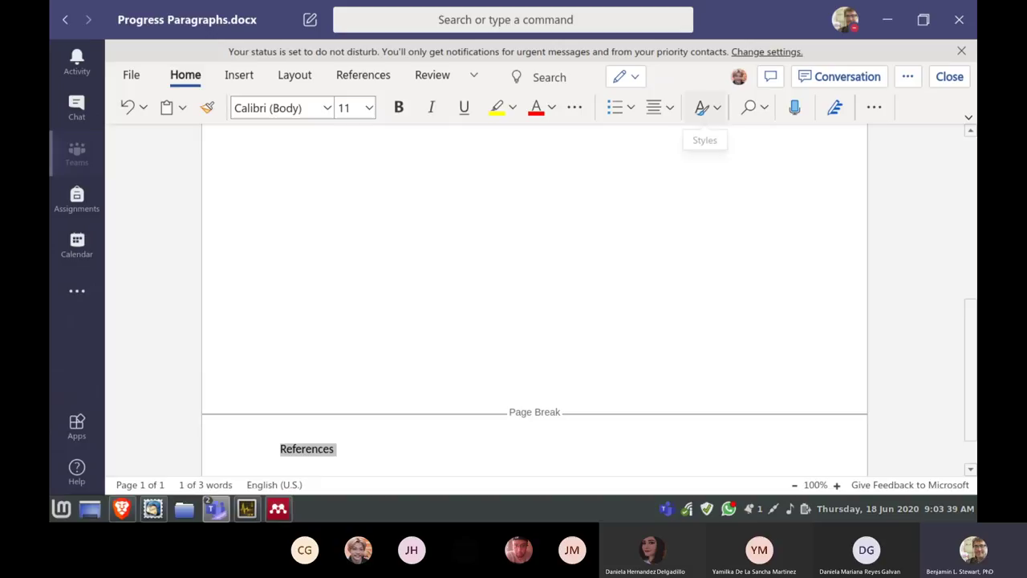
pyautogui.click(702, 106)
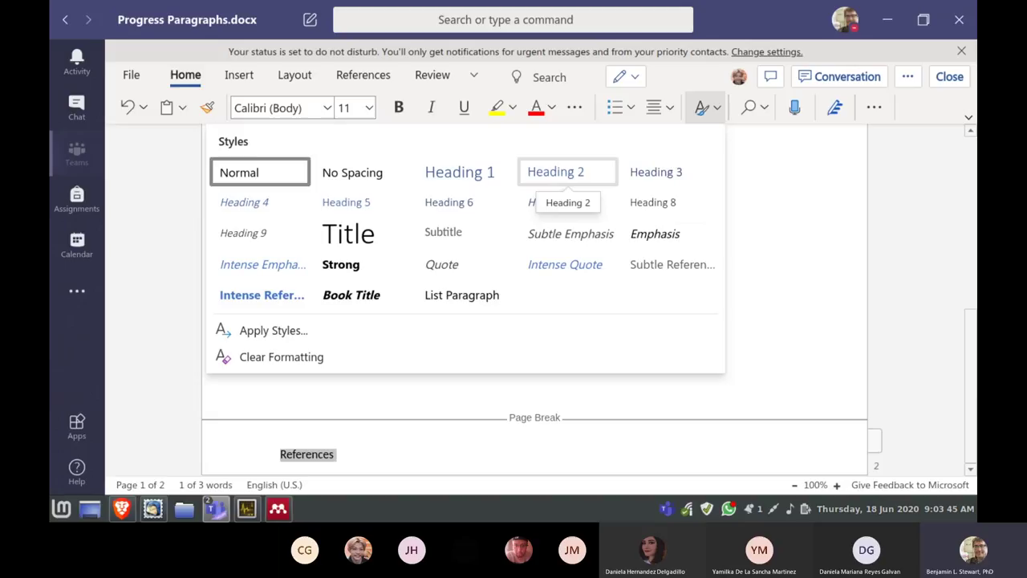
pyautogui.click(655, 172)
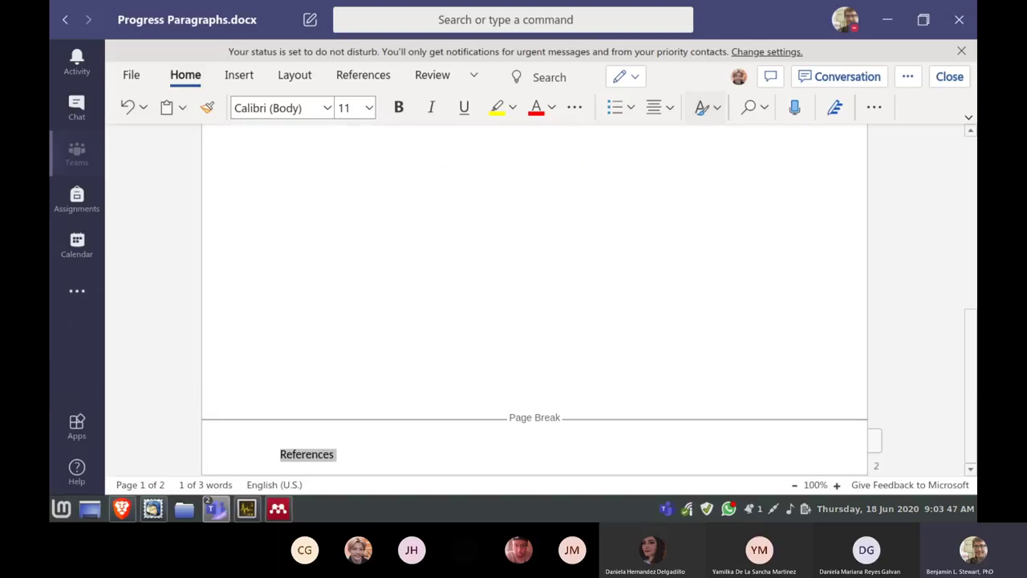
pyautogui.click(702, 107)
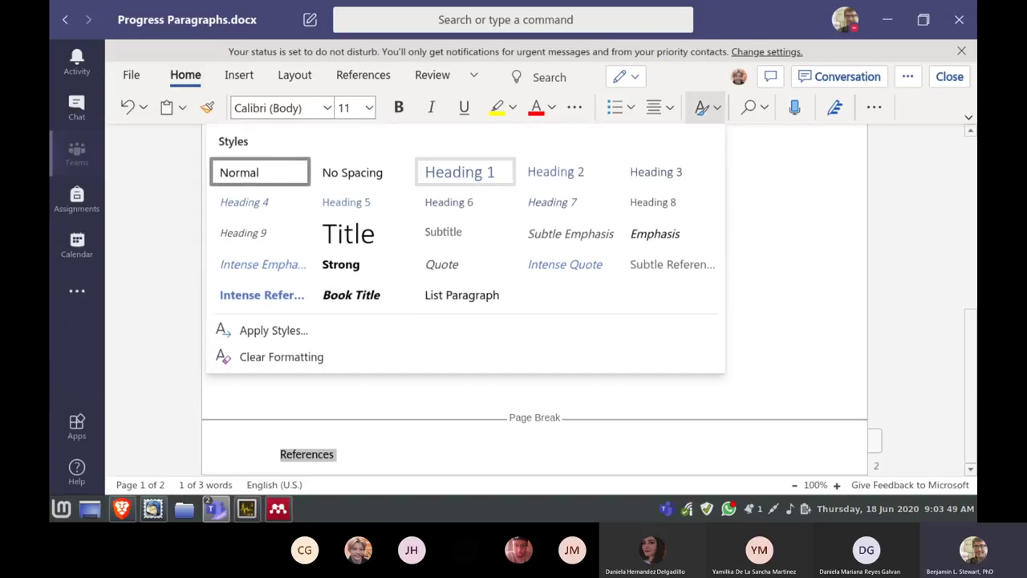
pyautogui.click(465, 172)
# Add two new lines after the References heading
pyautogui.scroll(-1, 535, 299)
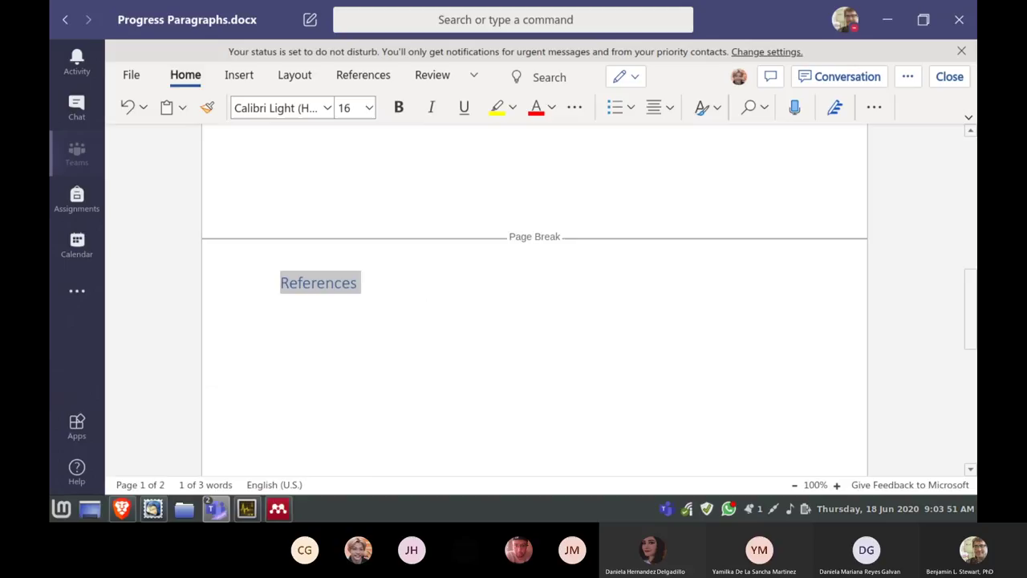
pyautogui.click(357, 281)
pyautogui.click(342, 281)
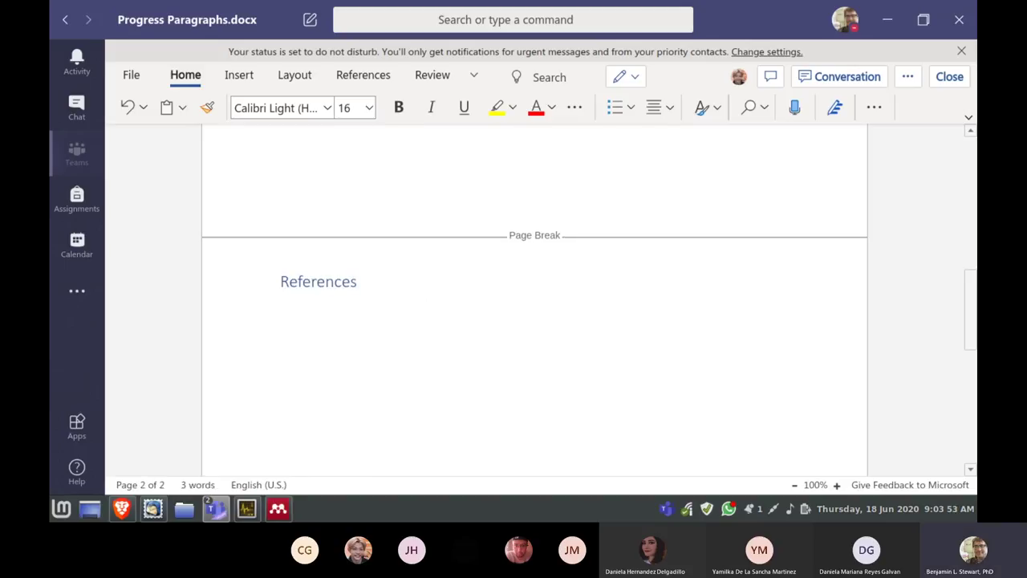
pyautogui.press('Right')
pyautogui.press('Right')
pyautogui.press('Return')
pyautogui.press('Return')
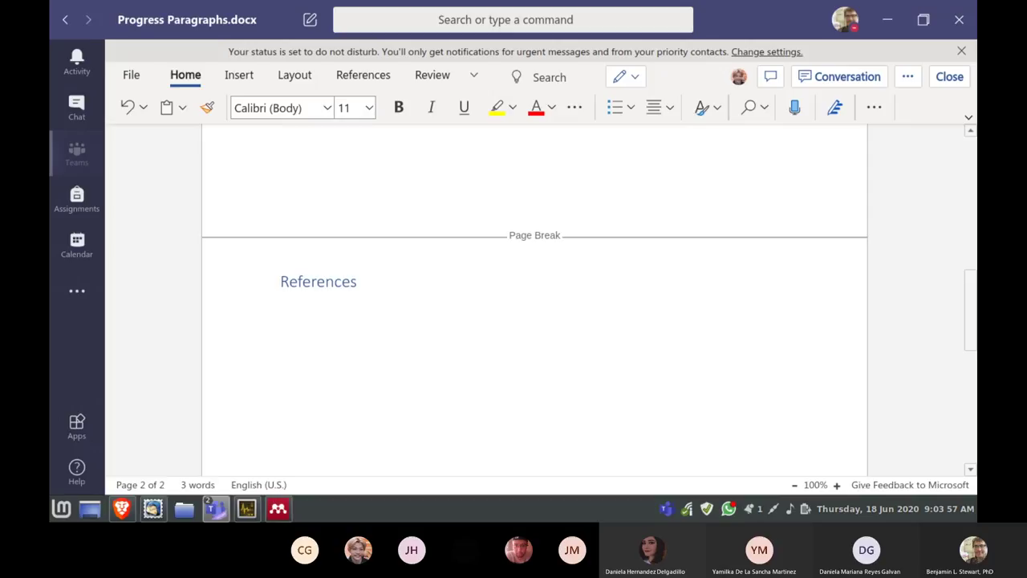
# Review the document layout between the References page, the name heading and the Instructions text
pyautogui.scroll(2, 535, 321)
pyautogui.scroll(5, 534, 321)
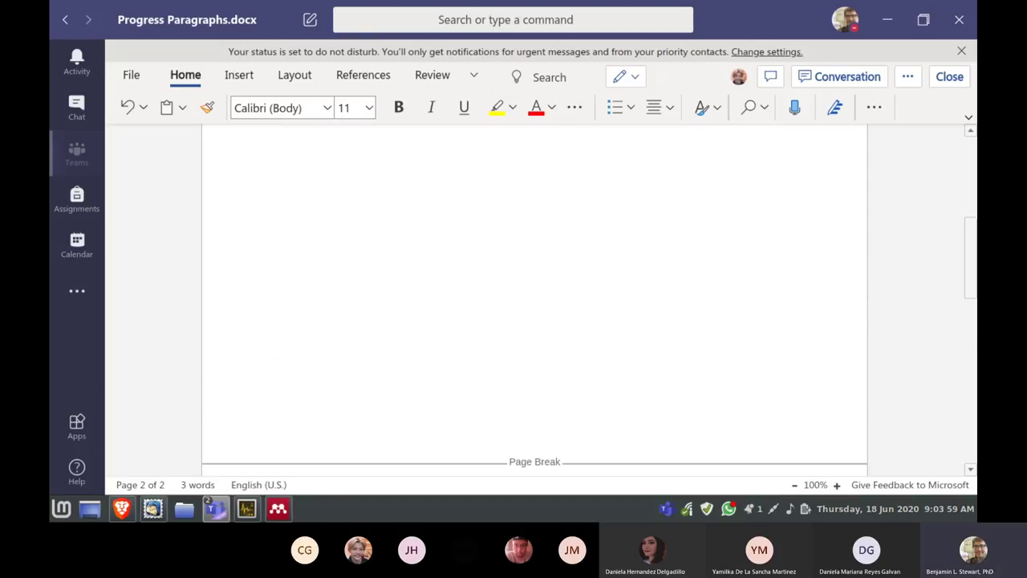
pyautogui.scroll(2, 534, 321)
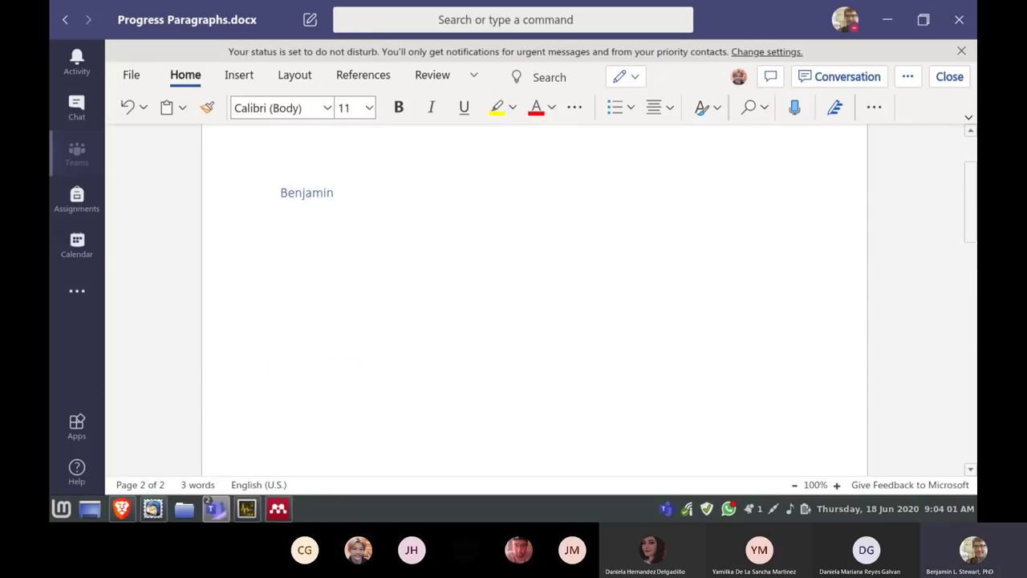
pyautogui.scroll(-2, 534, 321)
pyautogui.scroll(2, 534, 321)
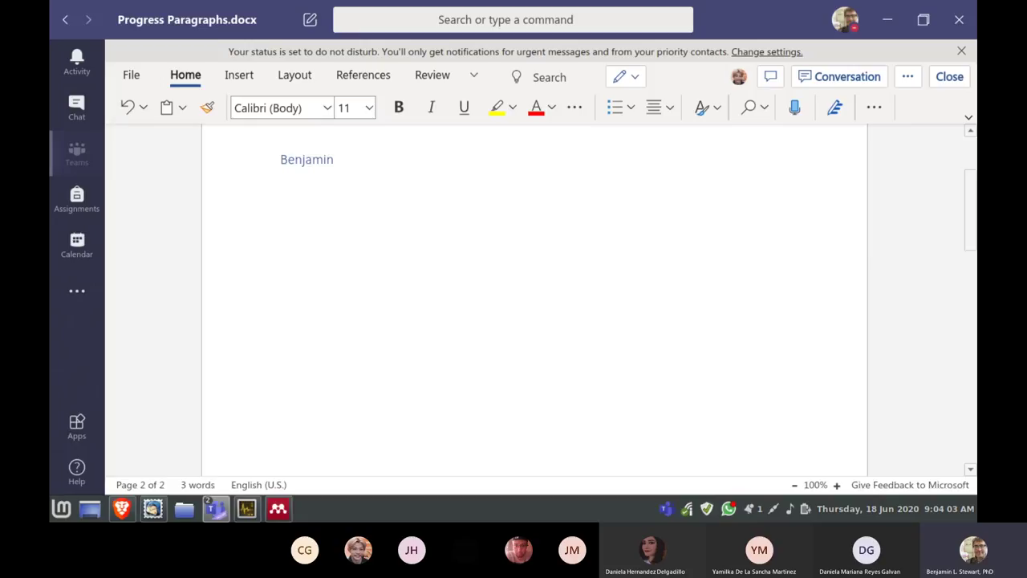
pyautogui.scroll(-5, 534, 321)
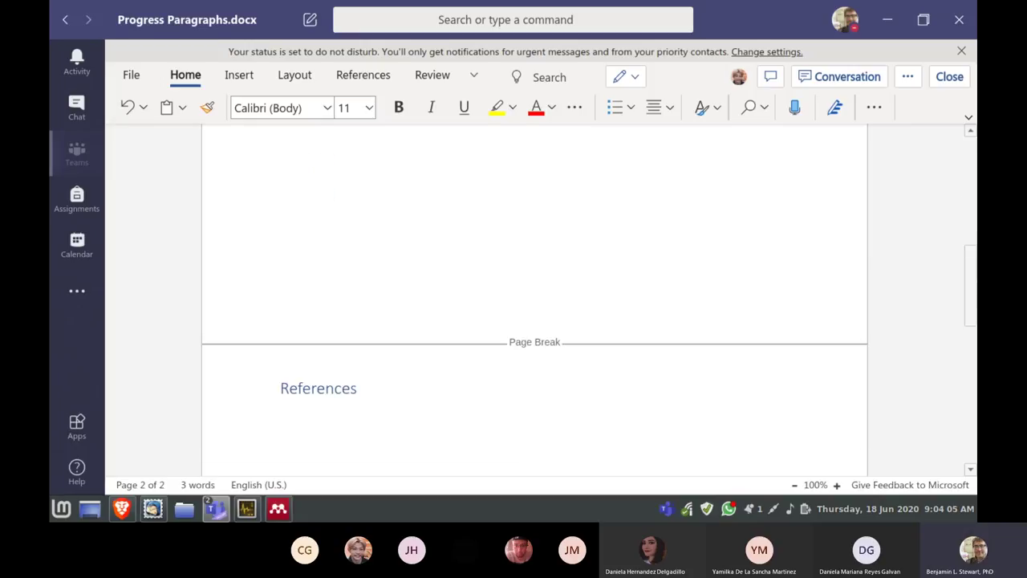
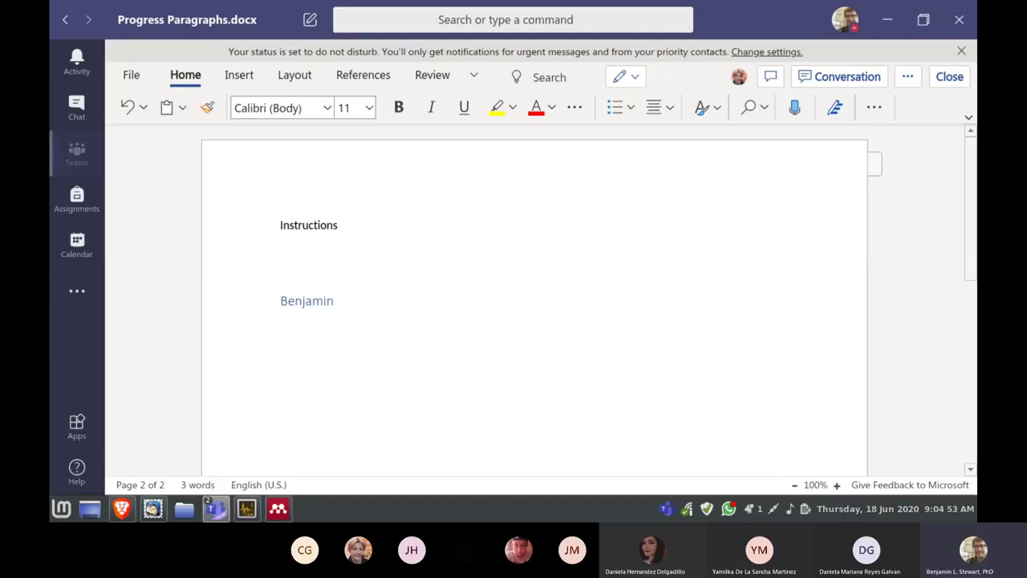
pyautogui.doubleClick(308, 224)
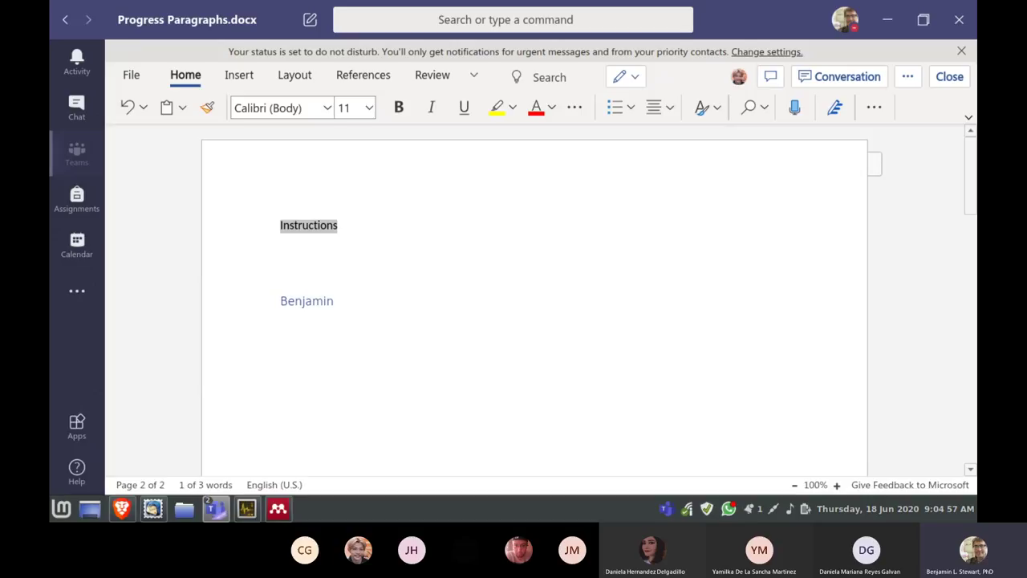
# Switch back to the Teams meeting window and reopen Progress Paragraphs.docx from the Week 16 files
pyautogui.doubleClick(215, 508)
pyautogui.scroll(-1, 534, 305)
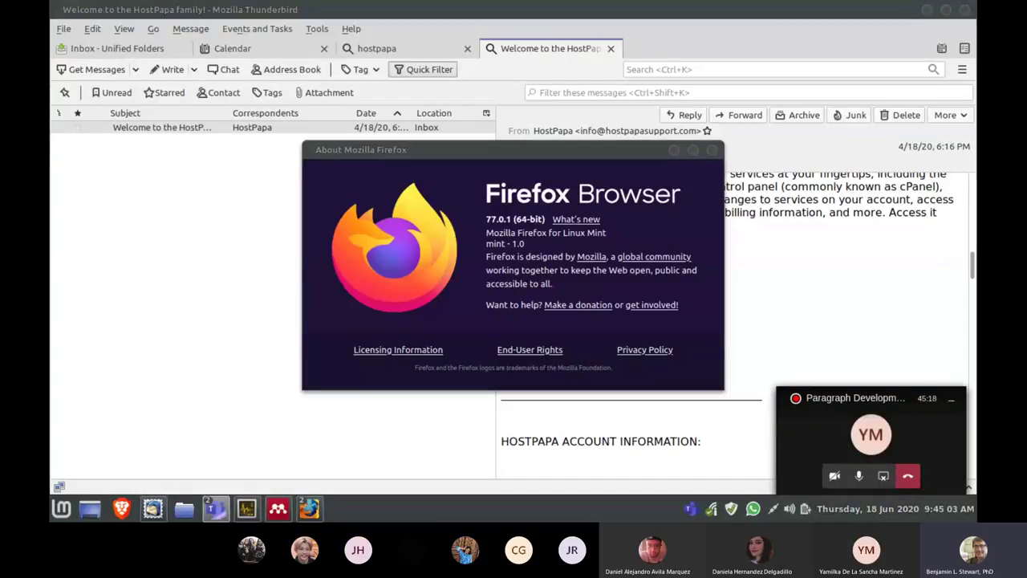
pyautogui.moveTo(215, 508)
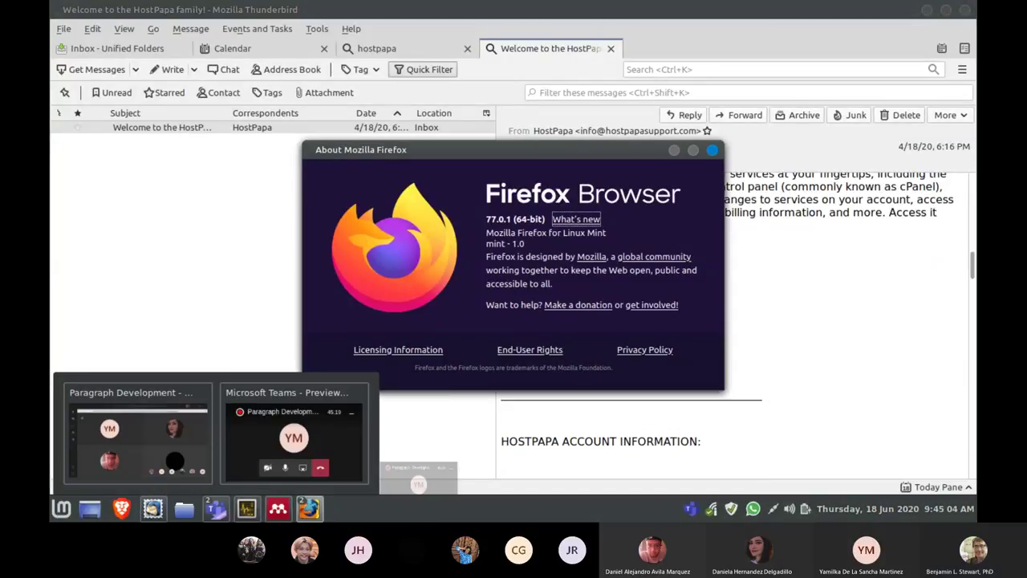
pyautogui.click(140, 425)
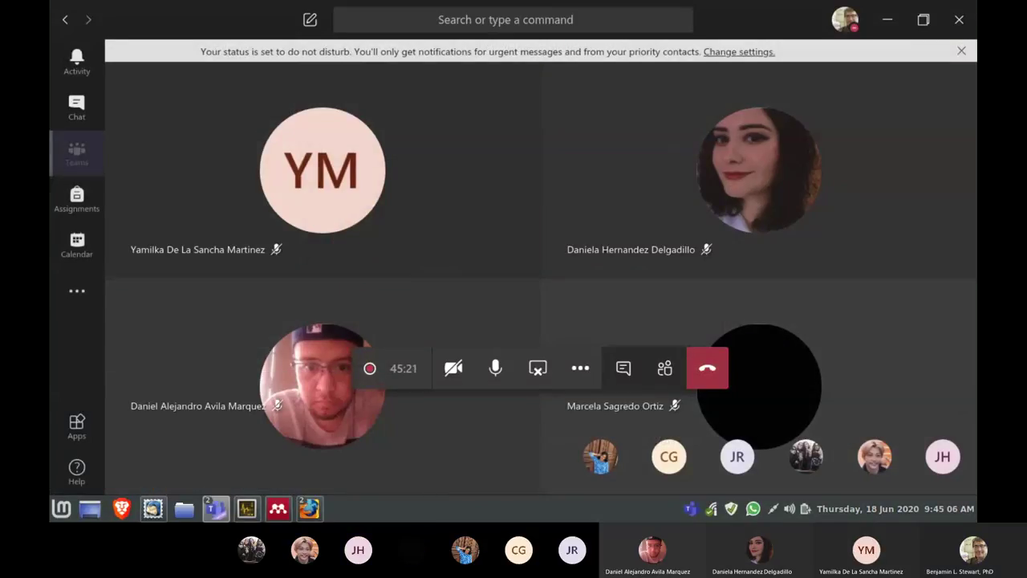
pyautogui.click(76, 153)
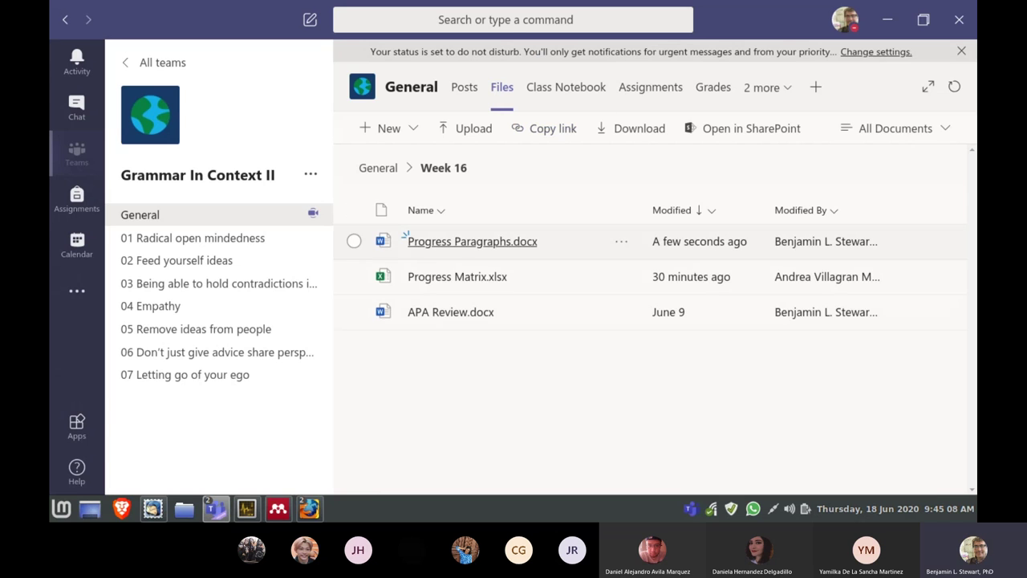
pyautogui.click(405, 236)
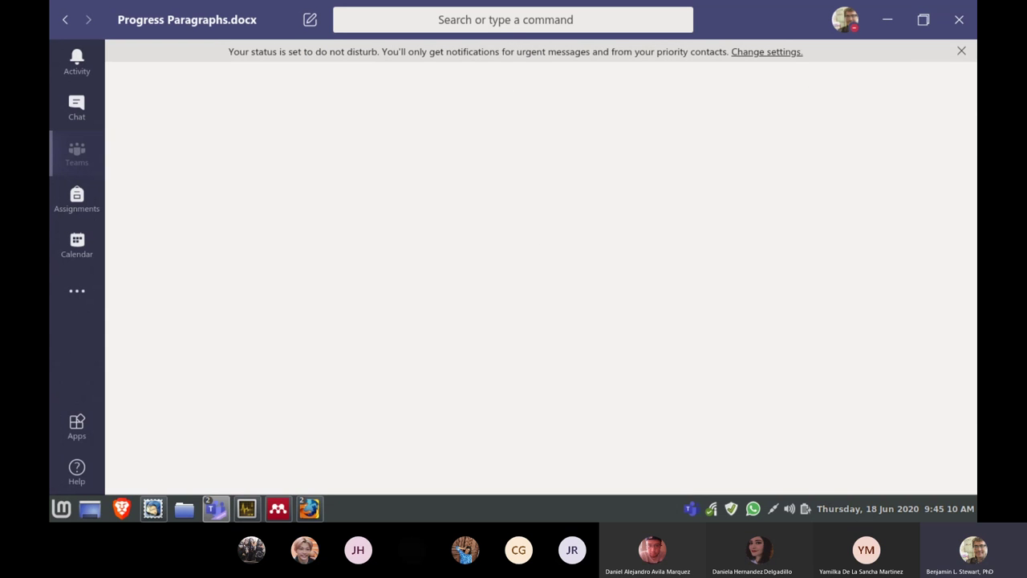
# Examine the students' paragraphs and the entries in the reference list of the shared document
pyautogui.scroll(-20, 533, 309)
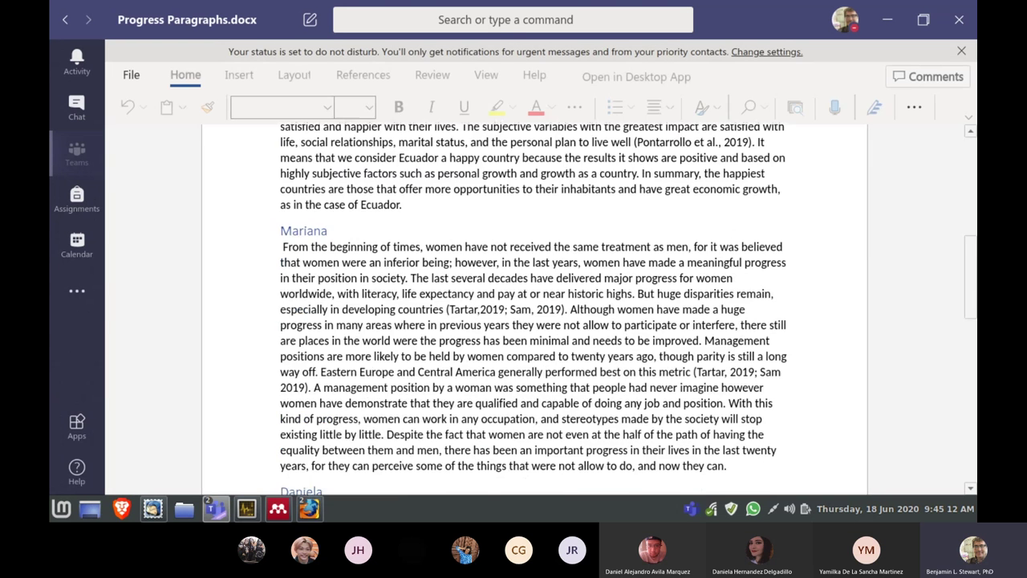
pyautogui.scroll(-15, 469, 315)
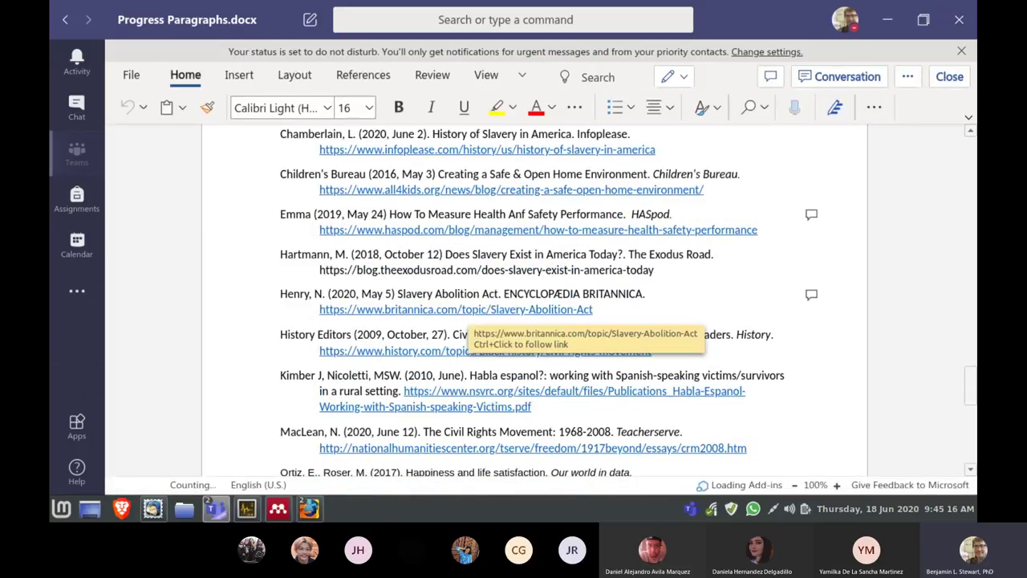
pyautogui.scroll(-1, 469, 315)
pyautogui.scroll(3, 470, 315)
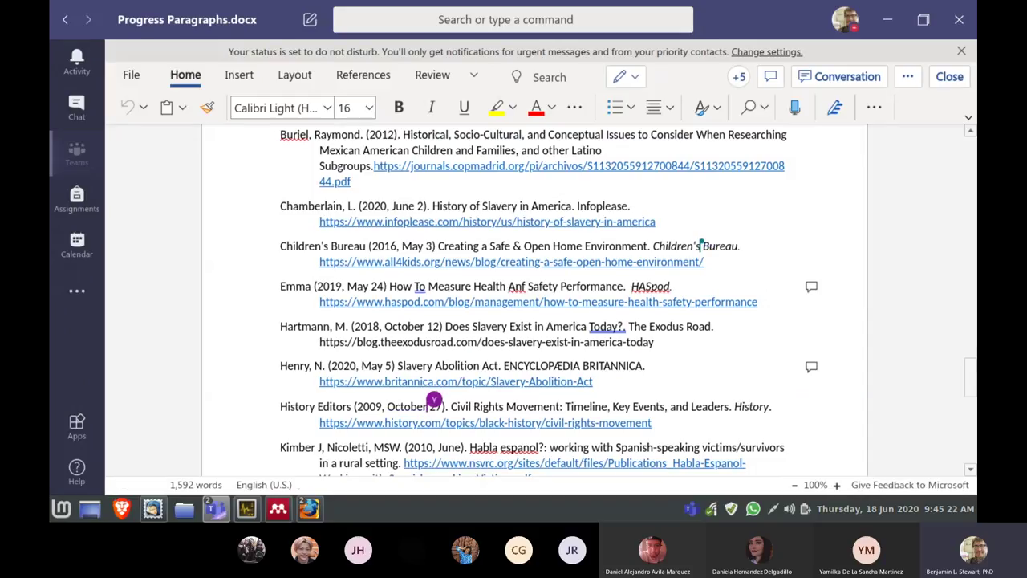
# Check the date punctuation in the opening entries of the reference list, including "History of Slavery in America" and the 2012 entry
pyautogui.moveTo(440, 206); pyautogui.dragTo(402, 206)
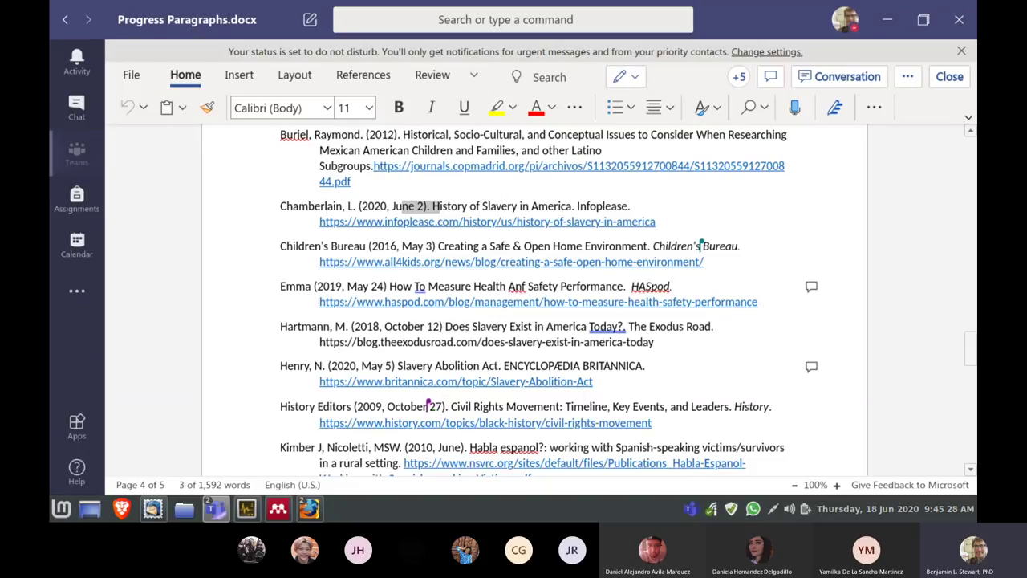
pyautogui.scroll(3, 534, 301)
pyautogui.scroll(-1, 533, 301)
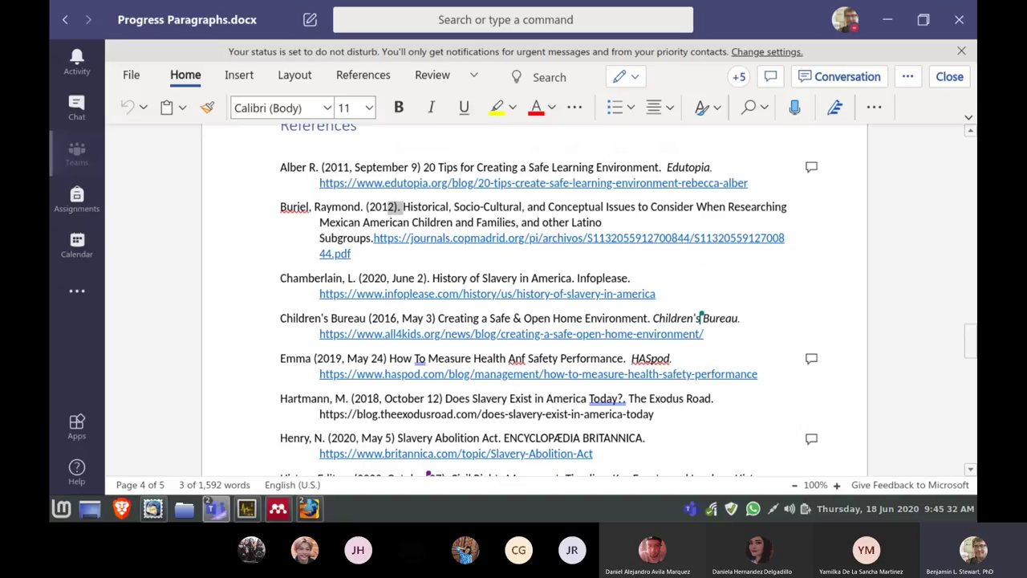
pyautogui.scroll(6, 533, 301)
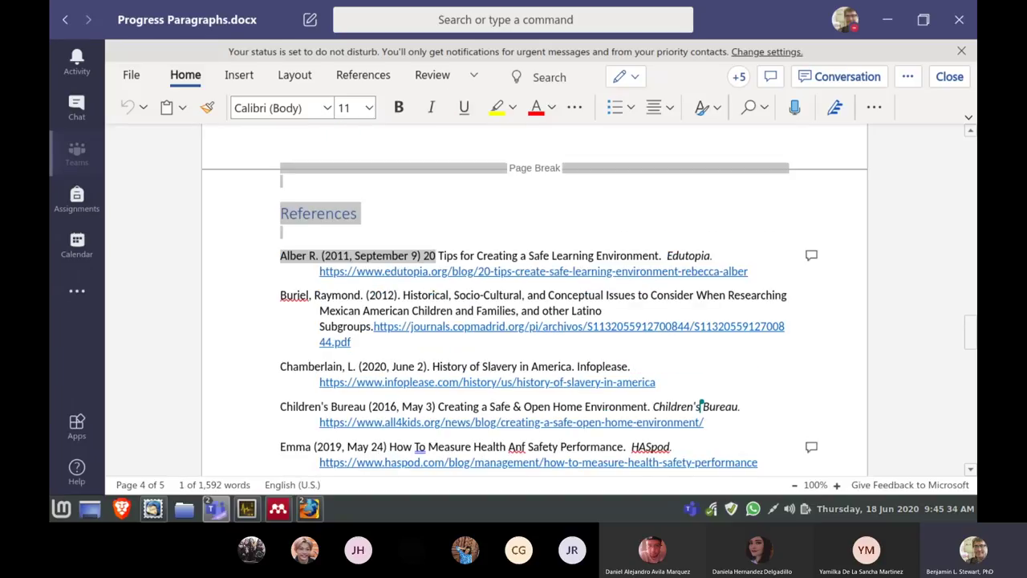
pyautogui.scroll(-15, 533, 301)
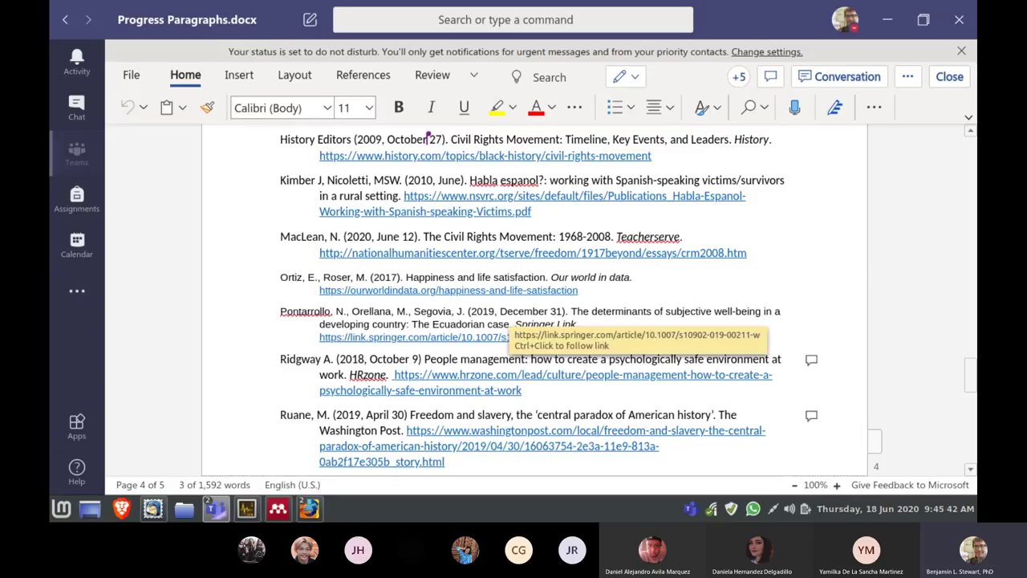
# Compare the date punctuation and title capitalization of the "Civil Rights Movement: 1968-2008", subjective well-being and "People management" references
pyautogui.moveTo(556, 312); pyautogui.dragTo(577, 312)
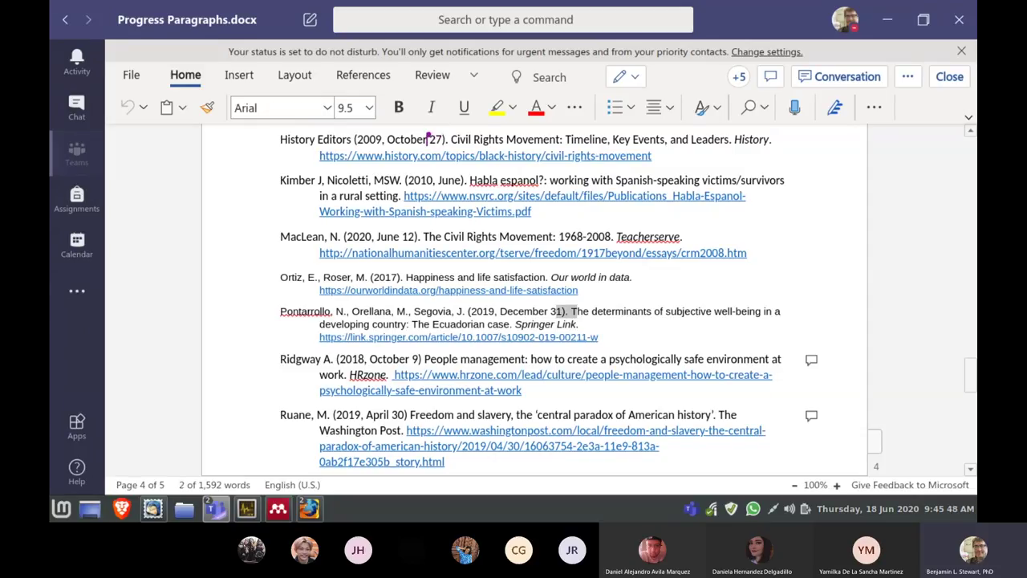
pyautogui.moveTo(429, 237); pyautogui.dragTo(603, 236)
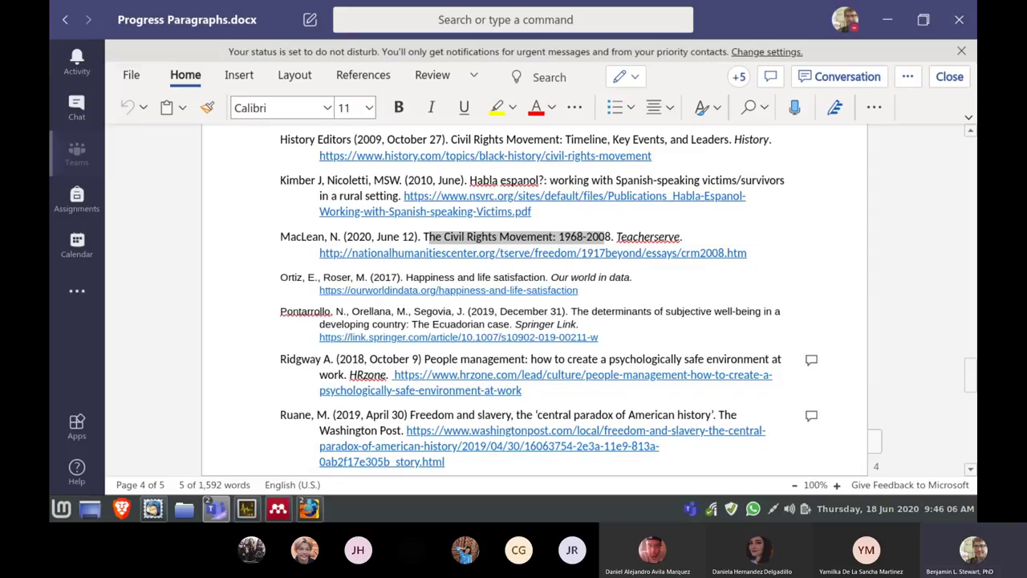
pyautogui.moveTo(430, 359); pyautogui.dragTo(573, 360)
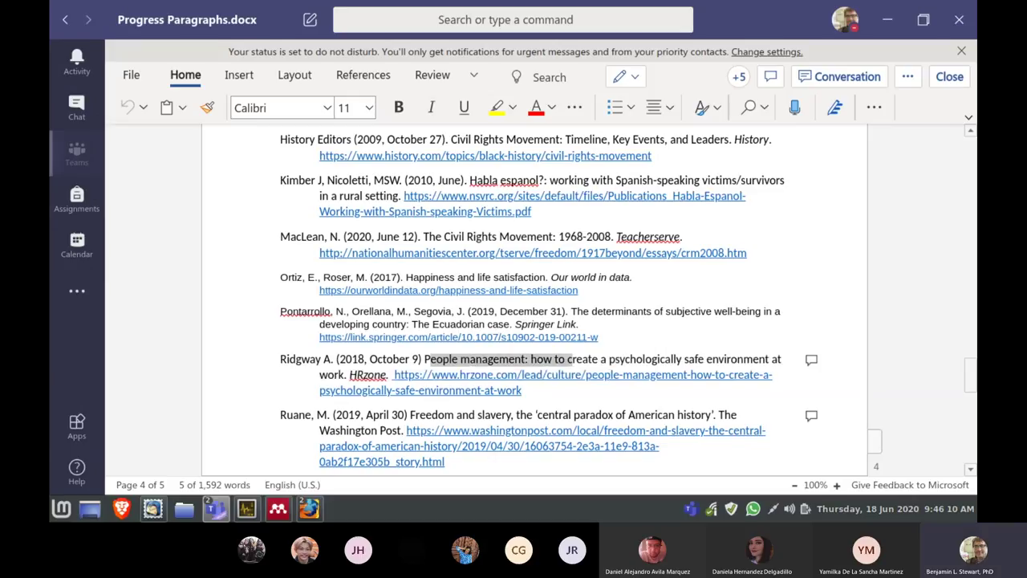
pyautogui.click(531, 360)
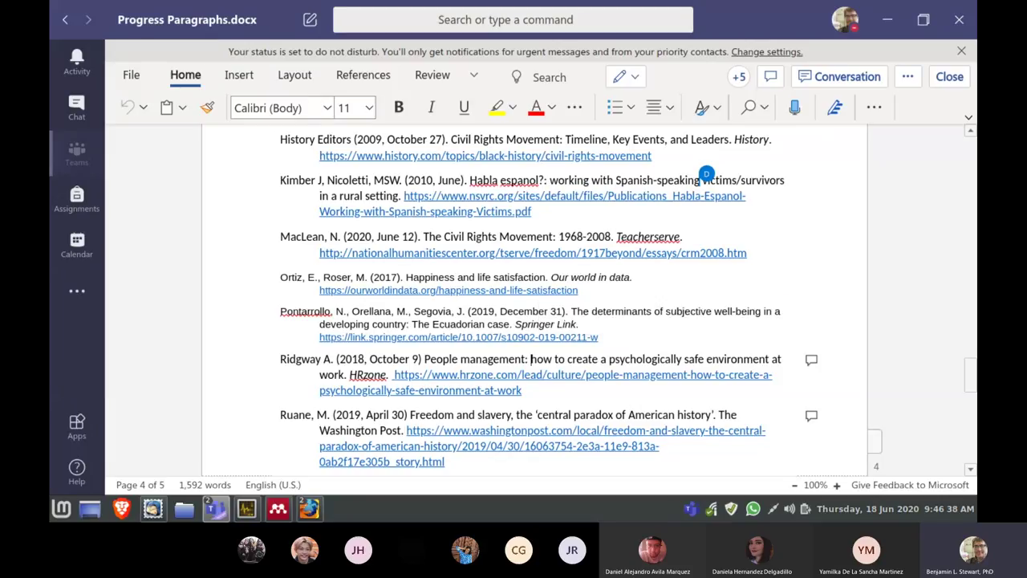
pyautogui.moveTo(435, 236); pyautogui.dragTo(550, 236)
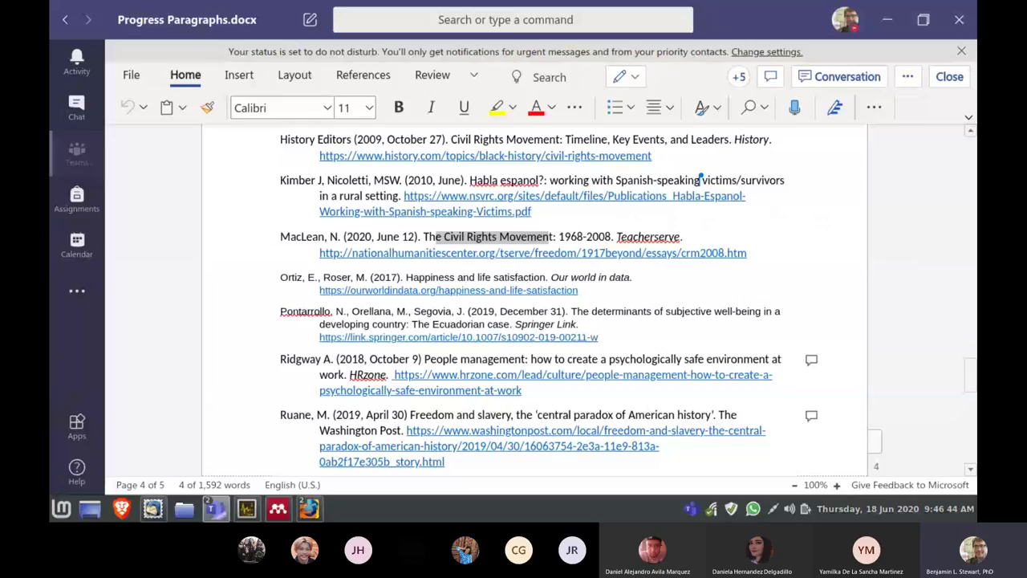
# Examine the last references, highlighting the title "32 Surprising Mental Health Statistics" and its source "The Talkspace Voice" to check the italics
pyautogui.scroll(-3, 534, 297)
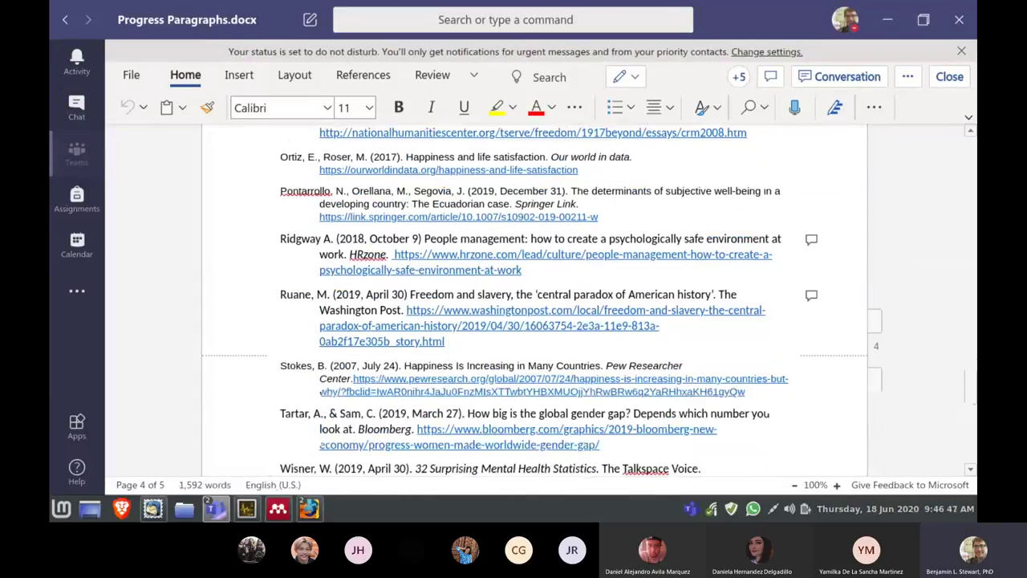
pyautogui.scroll(-3, 534, 297)
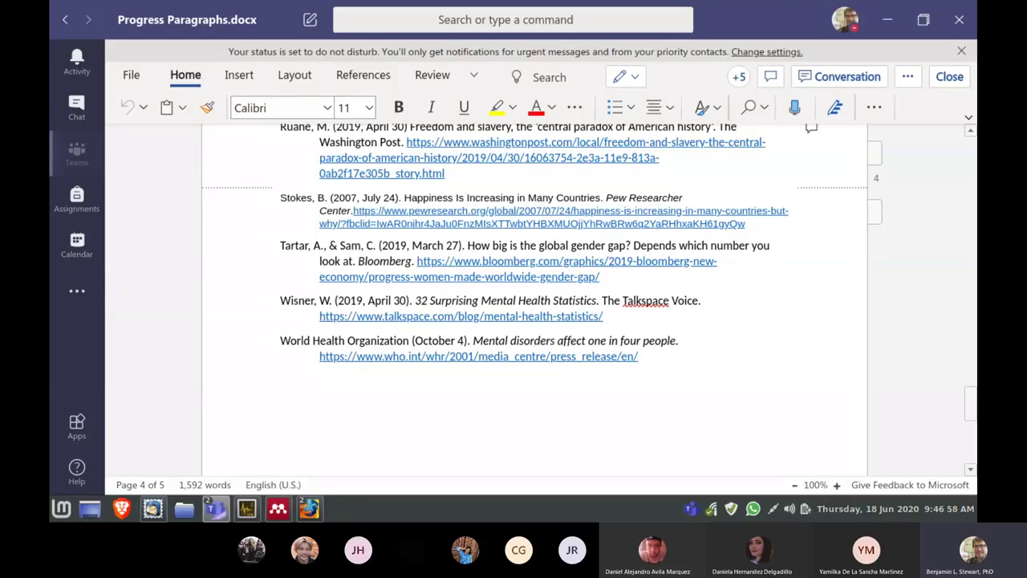
pyautogui.moveTo(430, 301); pyautogui.dragTo(586, 301)
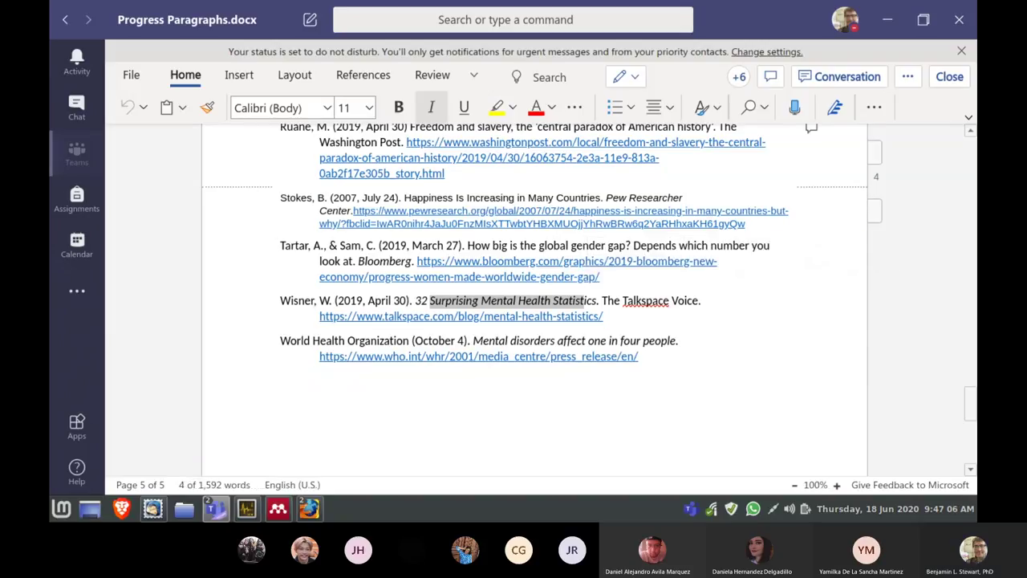
pyautogui.click(280, 430)
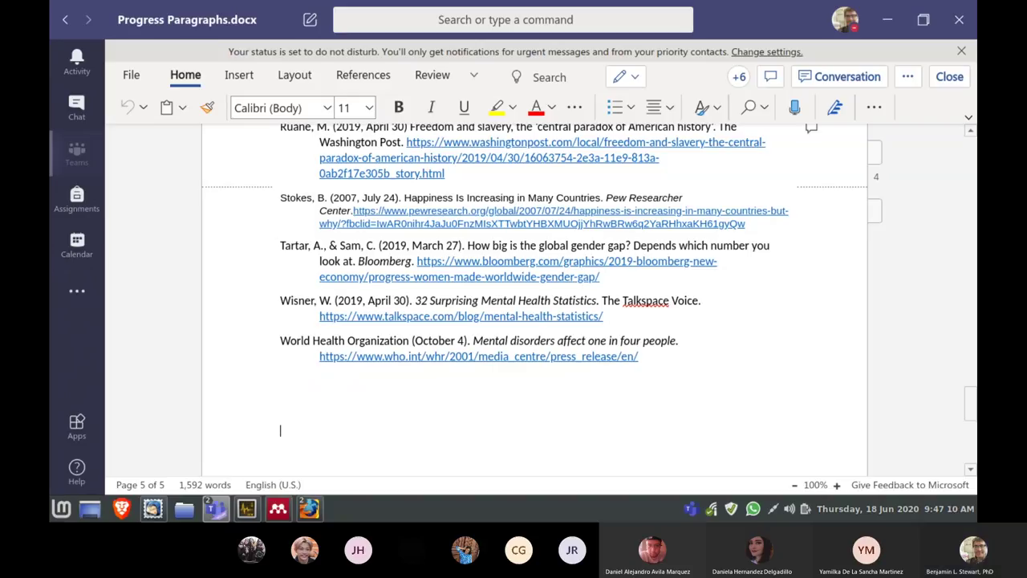
pyautogui.click(658, 301)
pyautogui.click(700, 301)
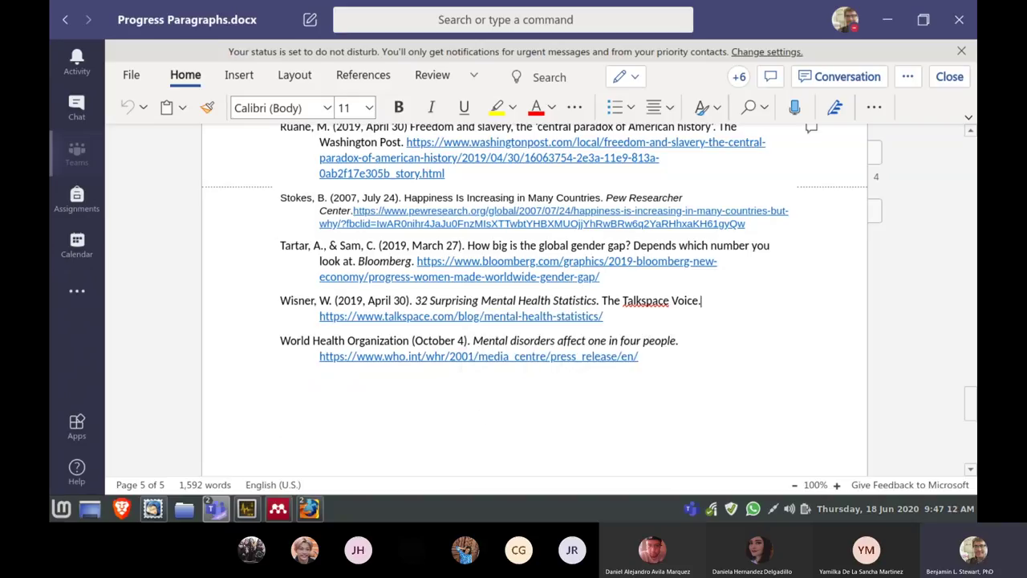
pyautogui.moveTo(602, 300); pyautogui.dragTo(701, 301)
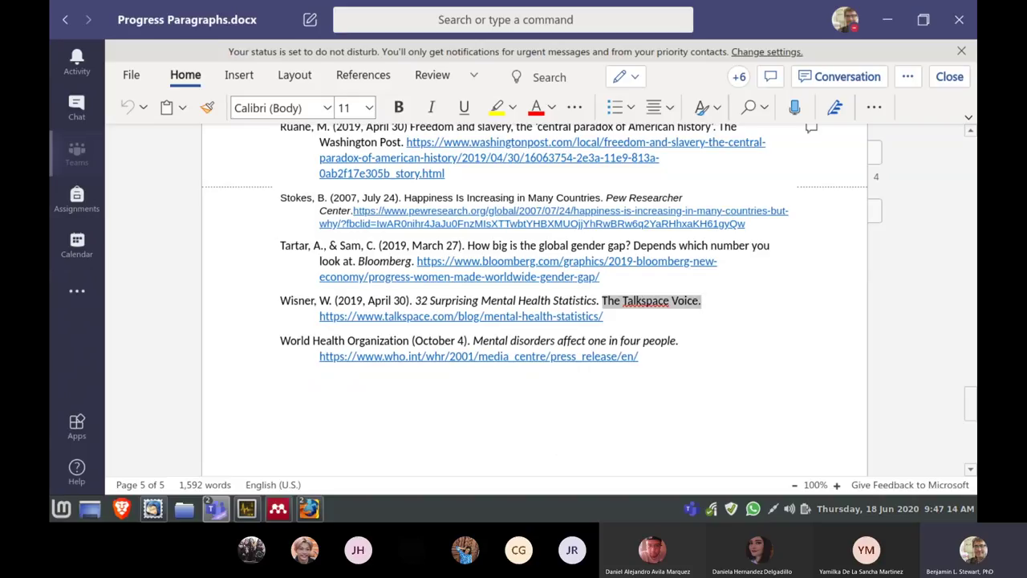
pyautogui.moveTo(596, 301); pyautogui.dragTo(414, 301)
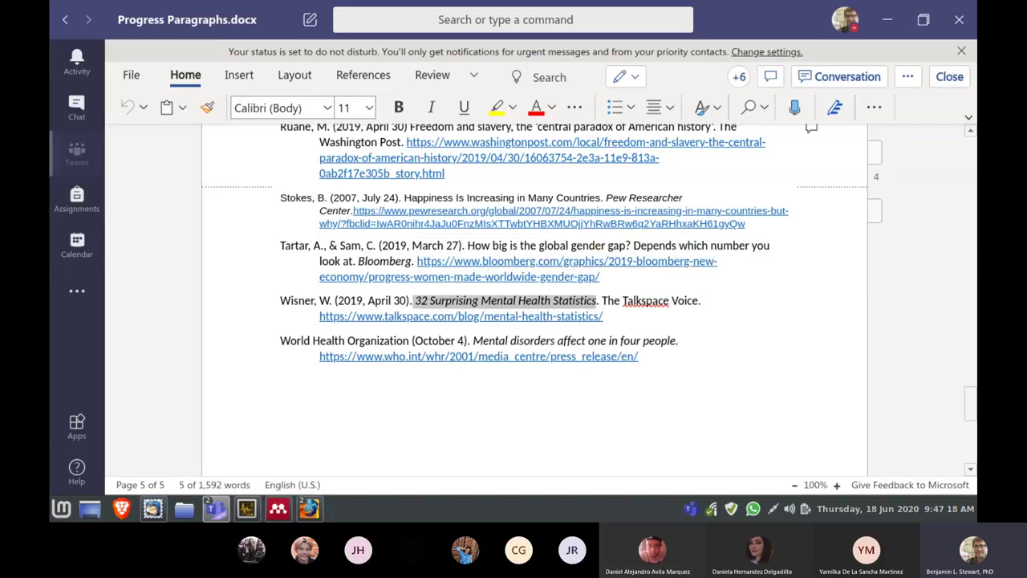
pyautogui.click(646, 300)
pyautogui.moveTo(602, 301); pyautogui.dragTo(702, 301)
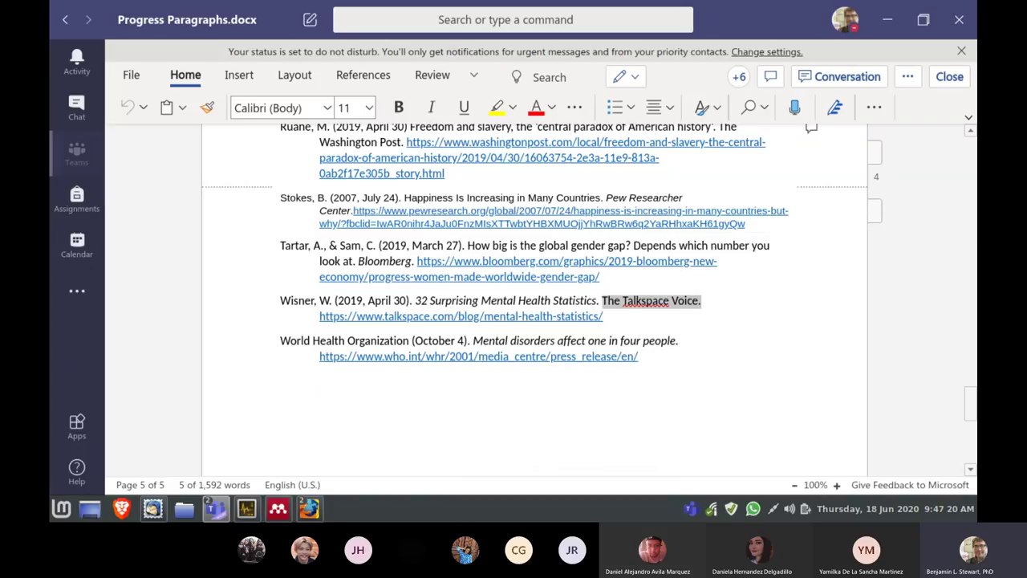
# Highlight the title and the source "The Washington Post" in the "Freedom and slavery" reference to check their formatting
pyautogui.scroll(3, 701, 301)
pyautogui.scroll(1, 534, 297)
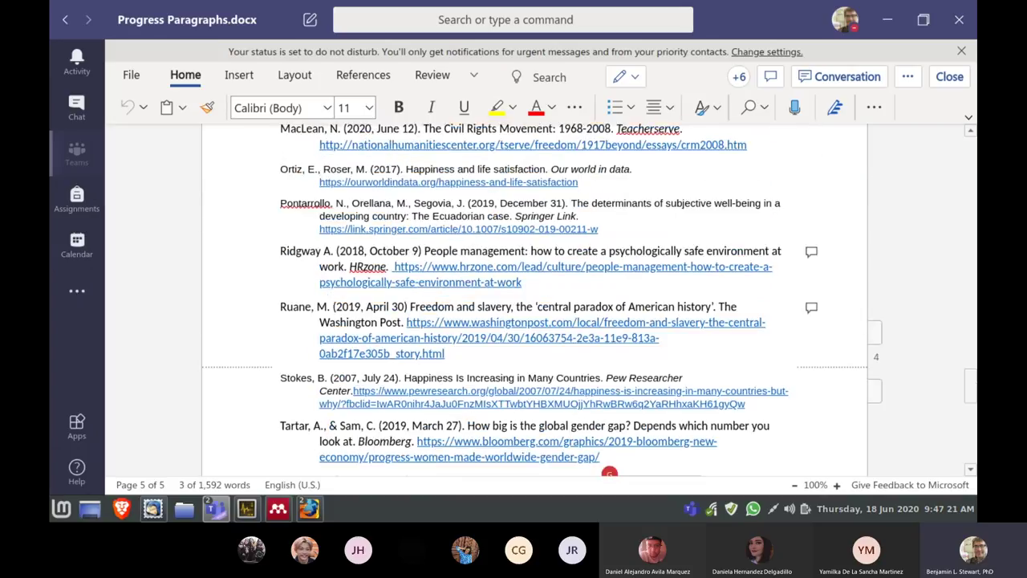
pyautogui.moveTo(409, 306)
pyautogui.mouseDown()
pyautogui.moveTo(389, 322)
pyautogui.moveTo(399, 322)
pyautogui.mouseUp()
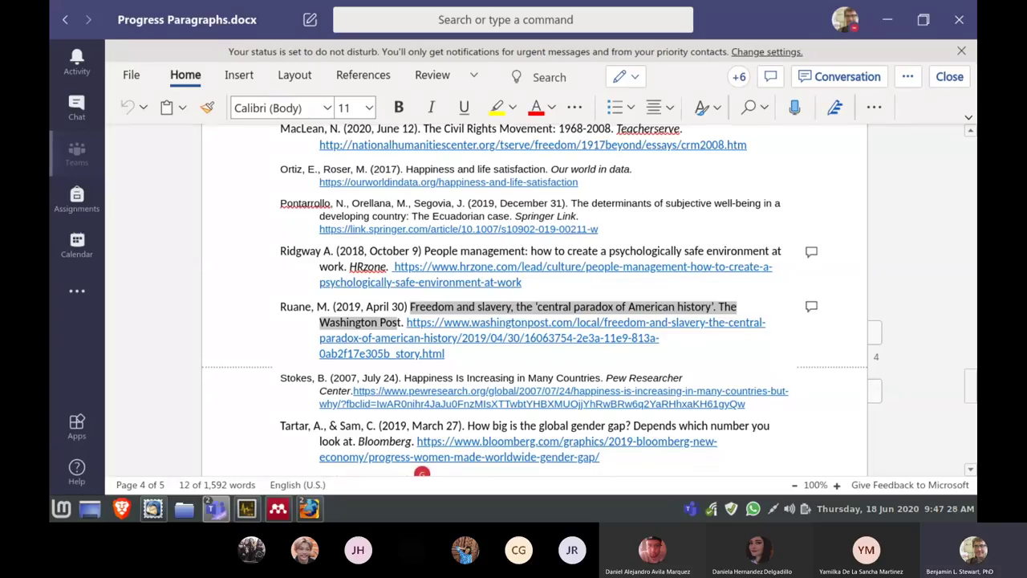
pyautogui.click(422, 474)
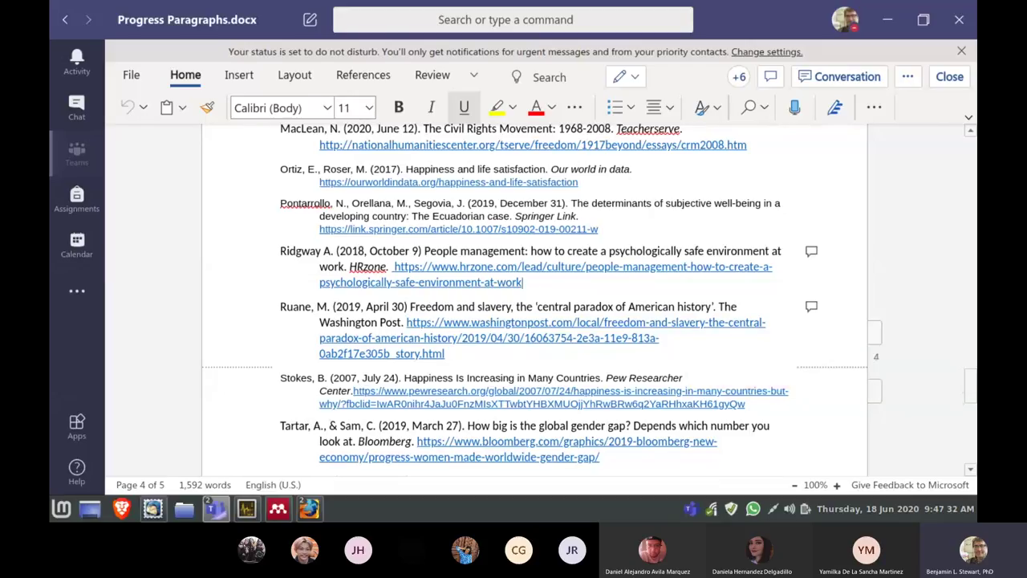
pyautogui.moveTo(718, 307); pyautogui.dragTo(402, 321)
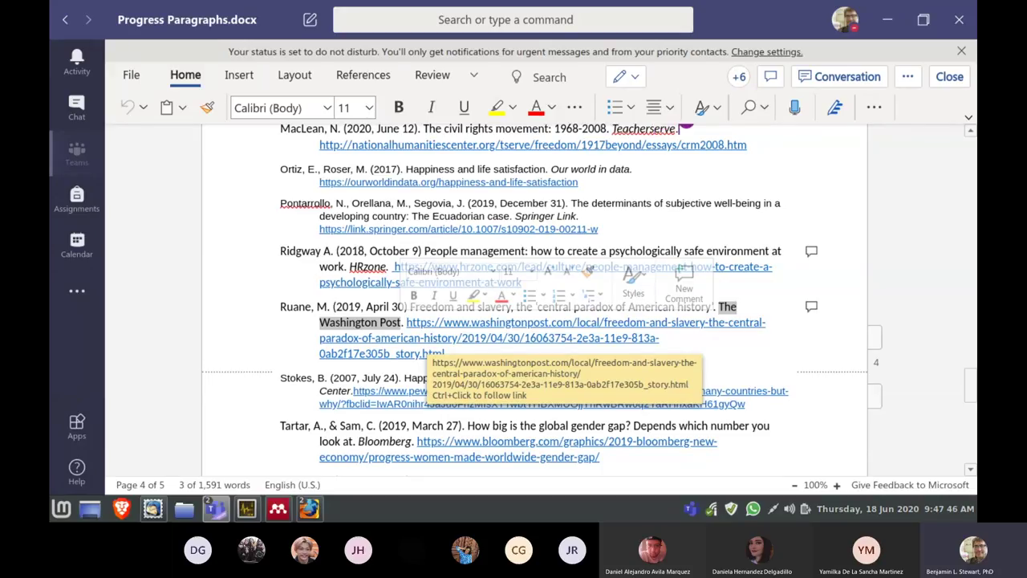
# Check the title of the Ecuadorian case reference and the title and source of the "Slavery Abolition Act" reference
pyautogui.scroll(1, 426, 353)
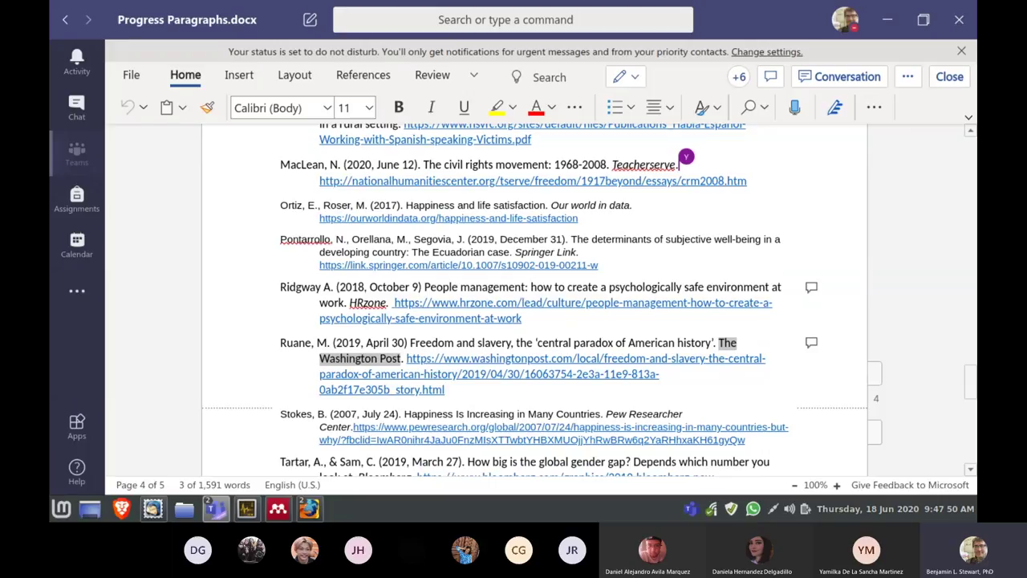
pyautogui.moveTo(568, 239); pyautogui.dragTo(487, 252)
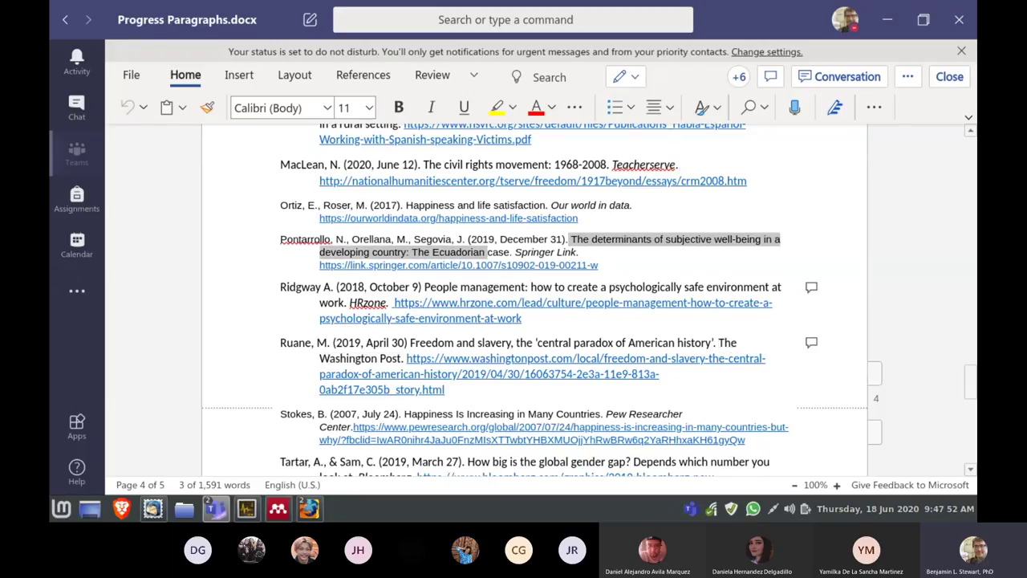
pyautogui.scroll(3, 534, 301)
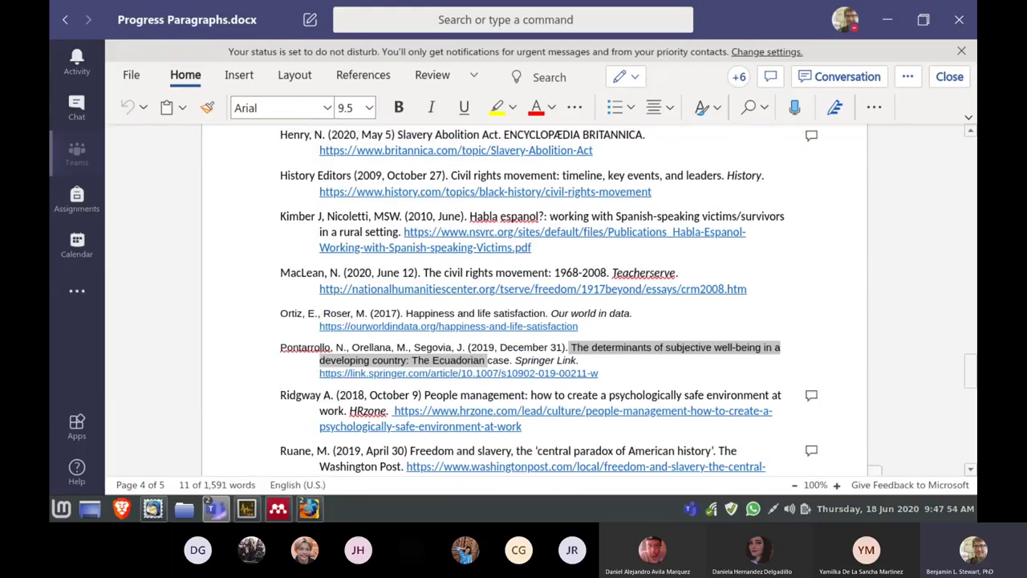
pyautogui.scroll(4, 533, 301)
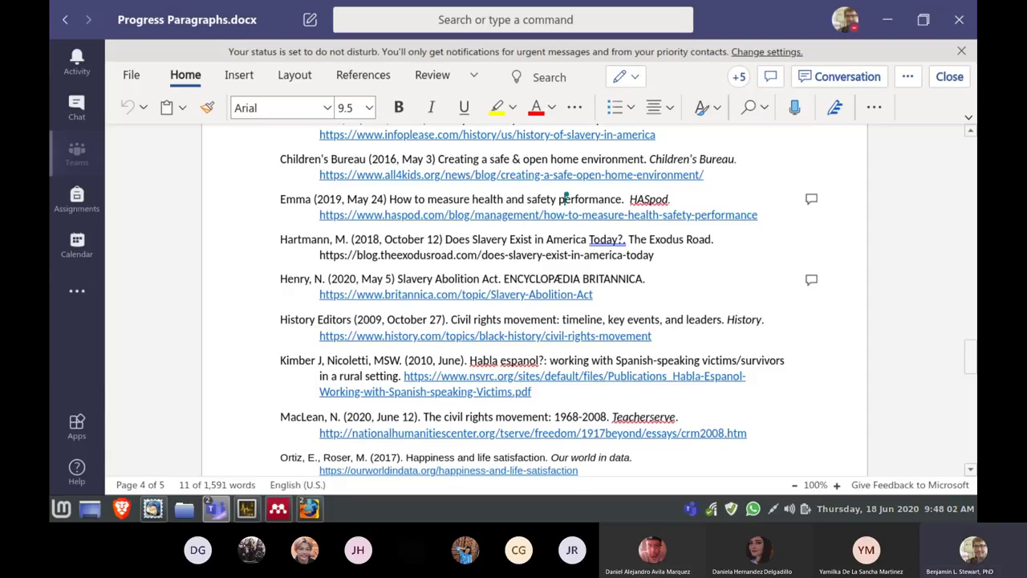
pyautogui.moveTo(398, 278); pyautogui.dragTo(646, 278)
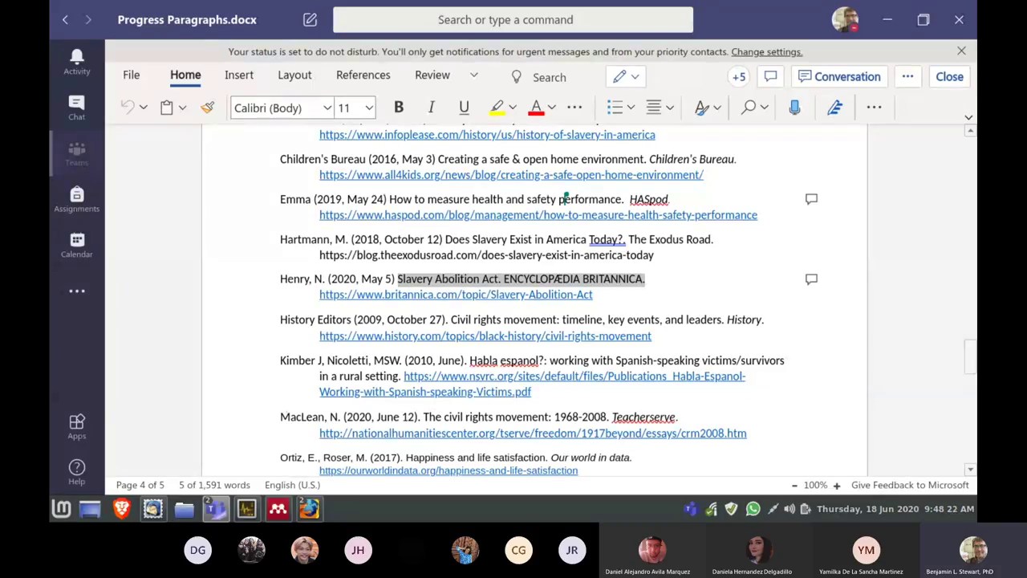
# Review the first half of the reference list and inspect the title capitalization of the "Historical, Socio-Cultural, and Conceptual Issues" reference
pyautogui.scroll(3, 521, 317)
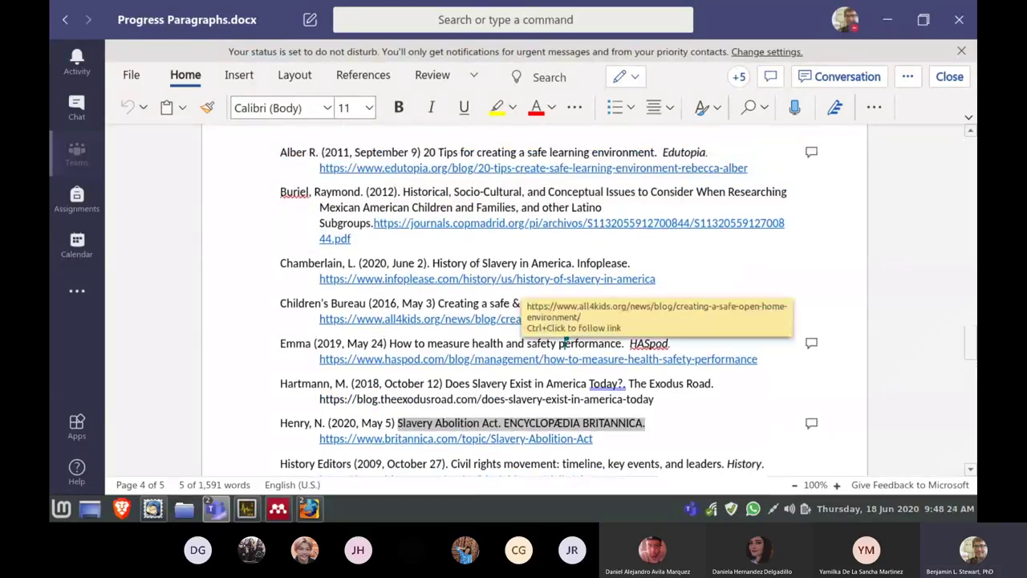
pyautogui.scroll(1, 522, 317)
pyautogui.scroll(-3, 522, 317)
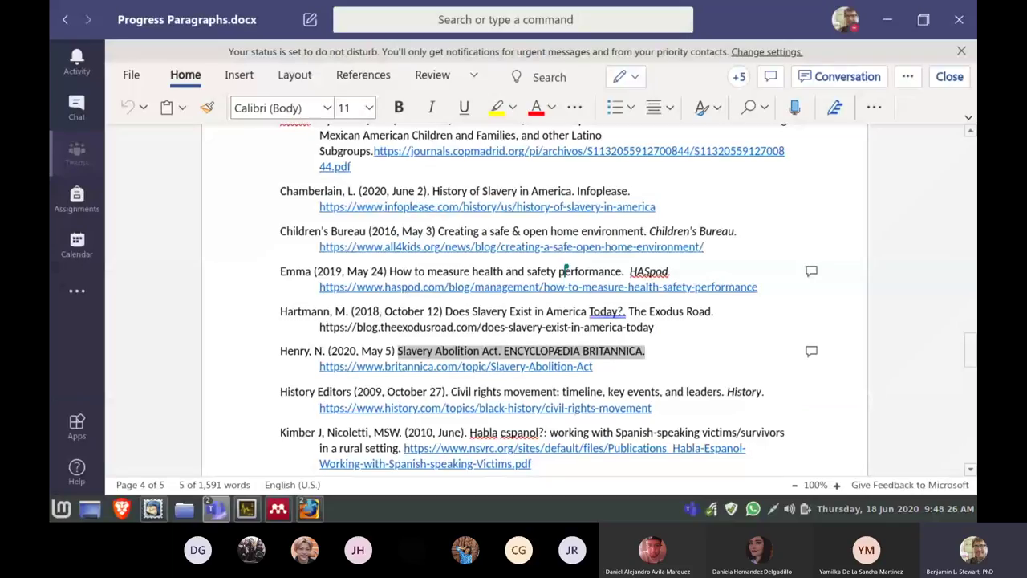
pyautogui.scroll(5, 566, 271)
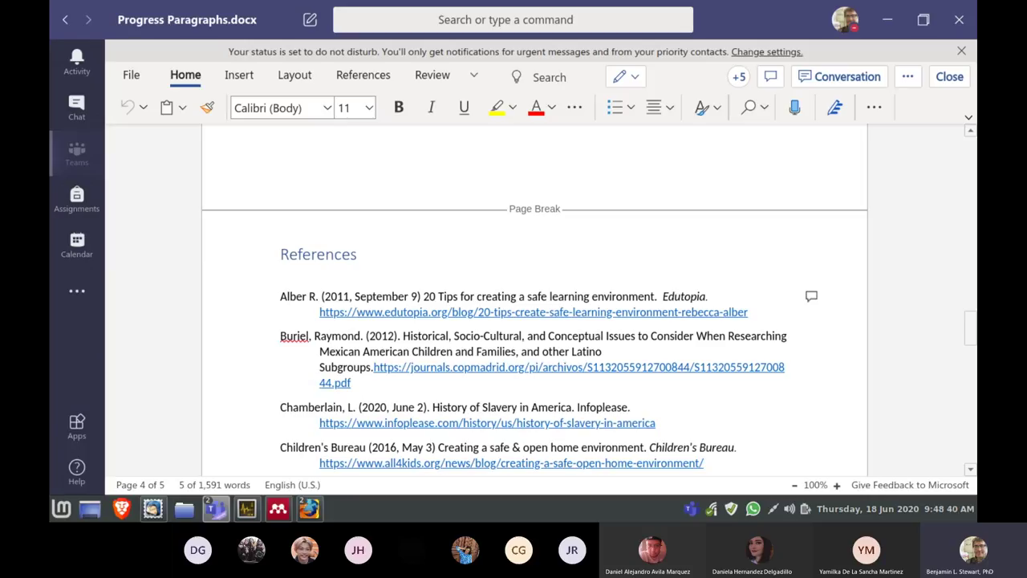
pyautogui.scroll(-3, 533, 305)
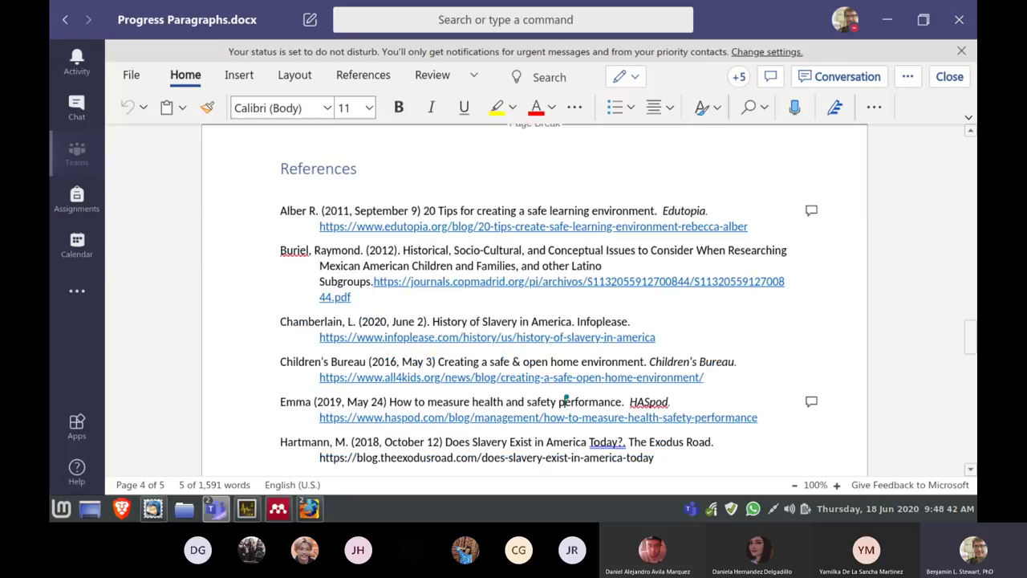
pyautogui.scroll(2, 534, 305)
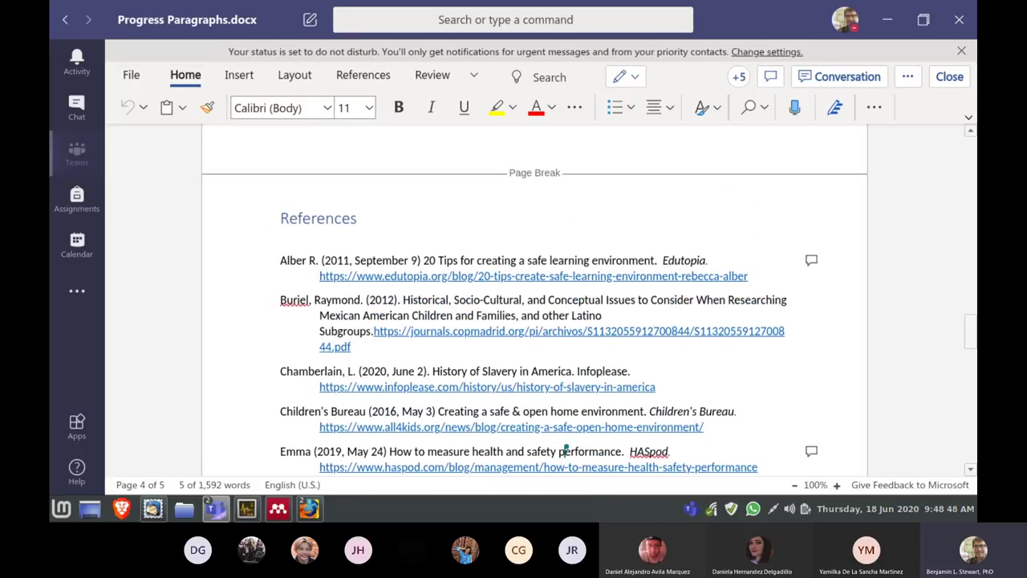
pyautogui.scroll(-1, 534, 305)
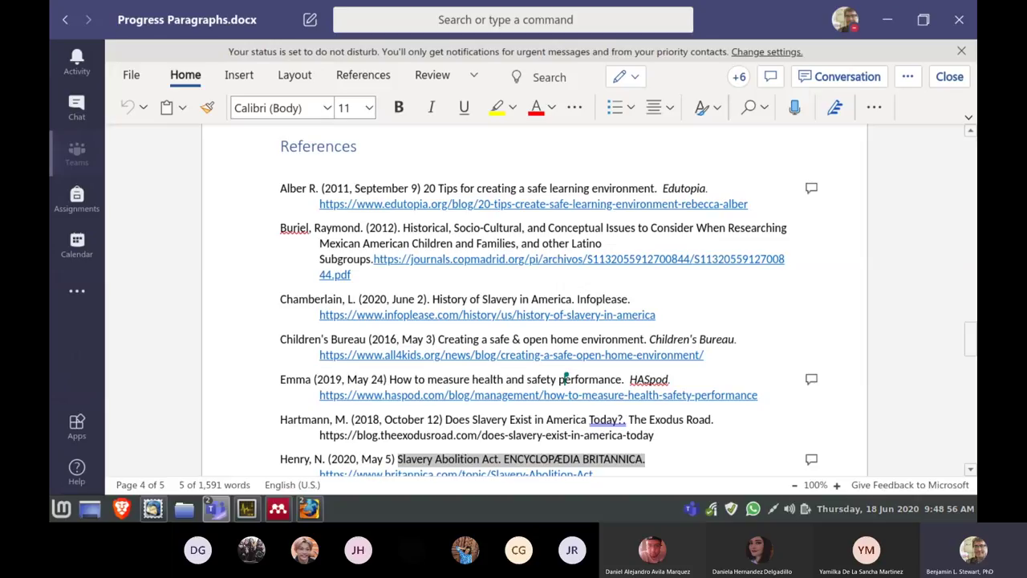
pyautogui.moveTo(403, 228); pyautogui.dragTo(546, 227)
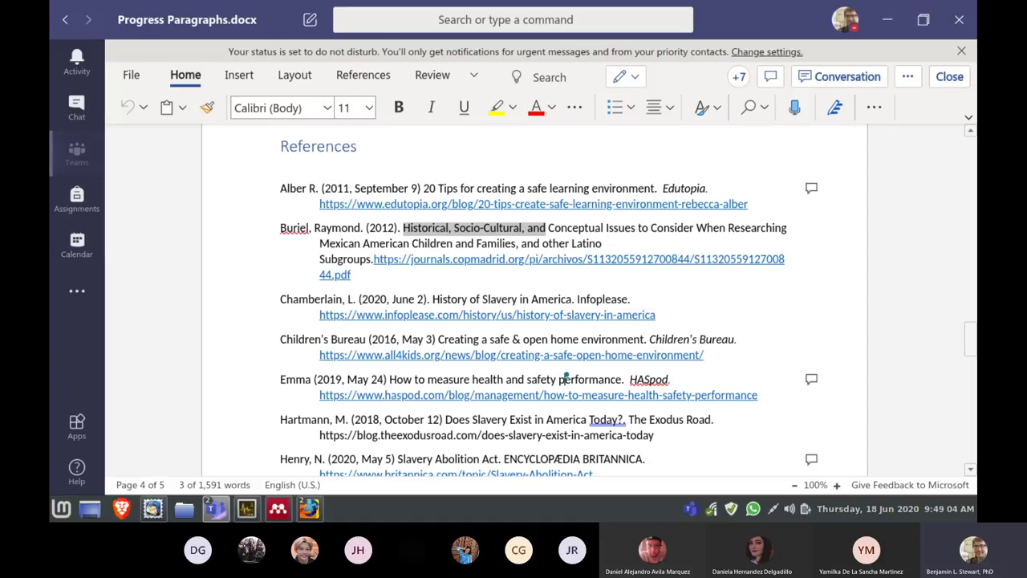
pyautogui.press('super')
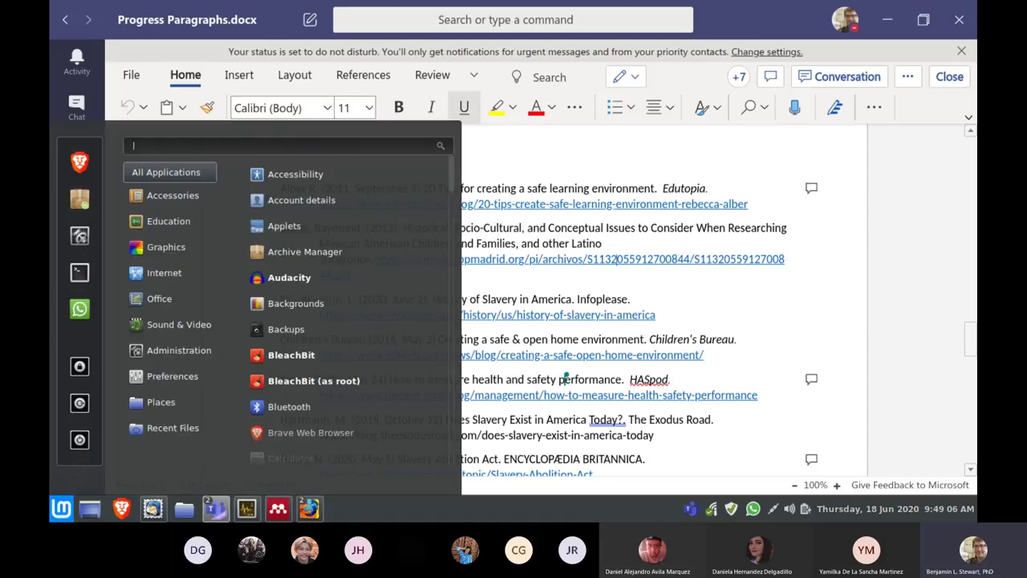
pyautogui.press('Escape')
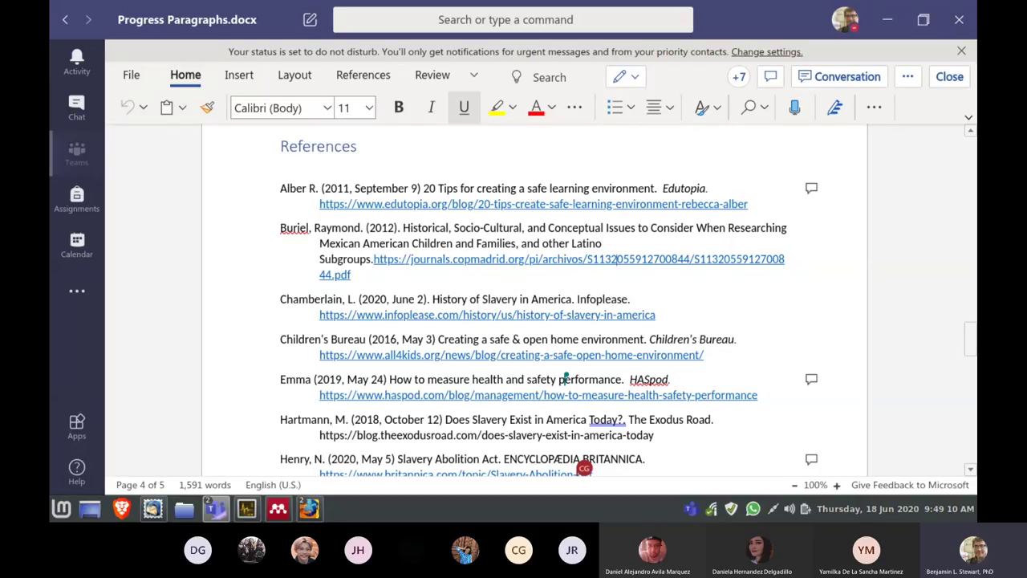
# Open the PDF linked in the "Historical, Socio-Cultural, and Conceptual Issues" reference and highlight the journal name, volume, issue and page range on its first page
pyautogui.keyDown('ctrl'); pyautogui.click(616, 258); pyautogui.keyUp('ctrl')
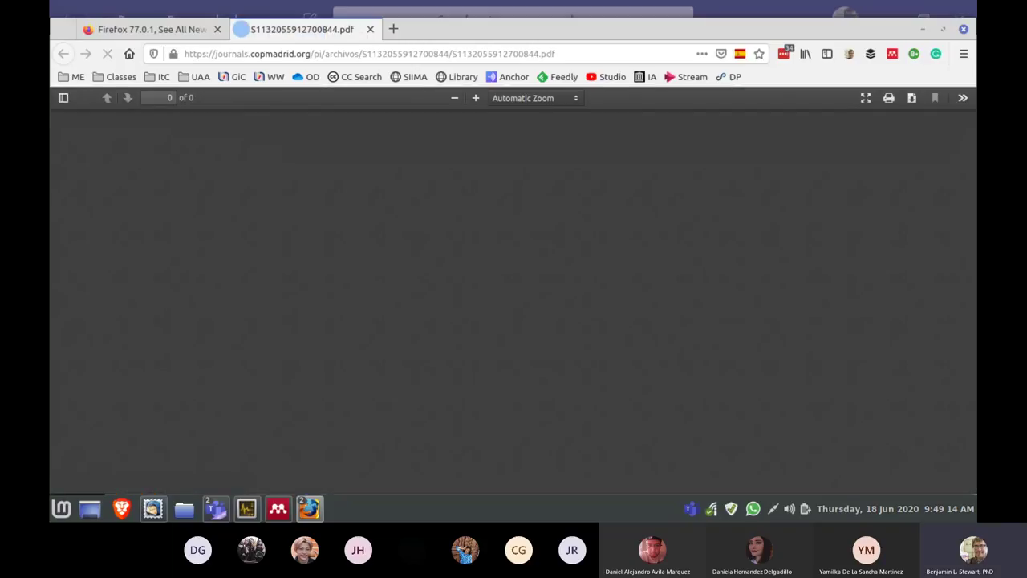
pyautogui.scroll(-5, 509, 300)
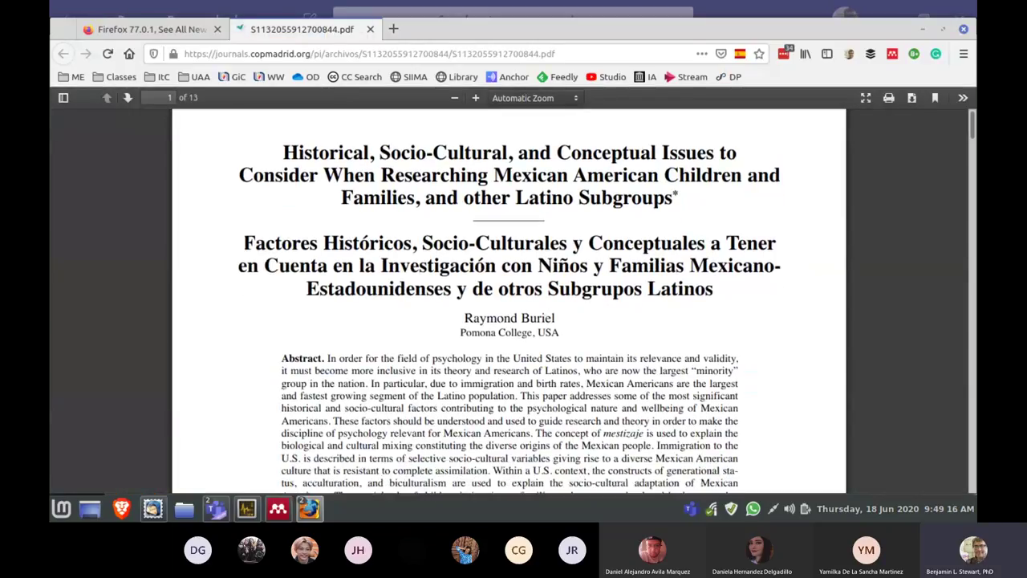
pyautogui.scroll(-3, 509, 301)
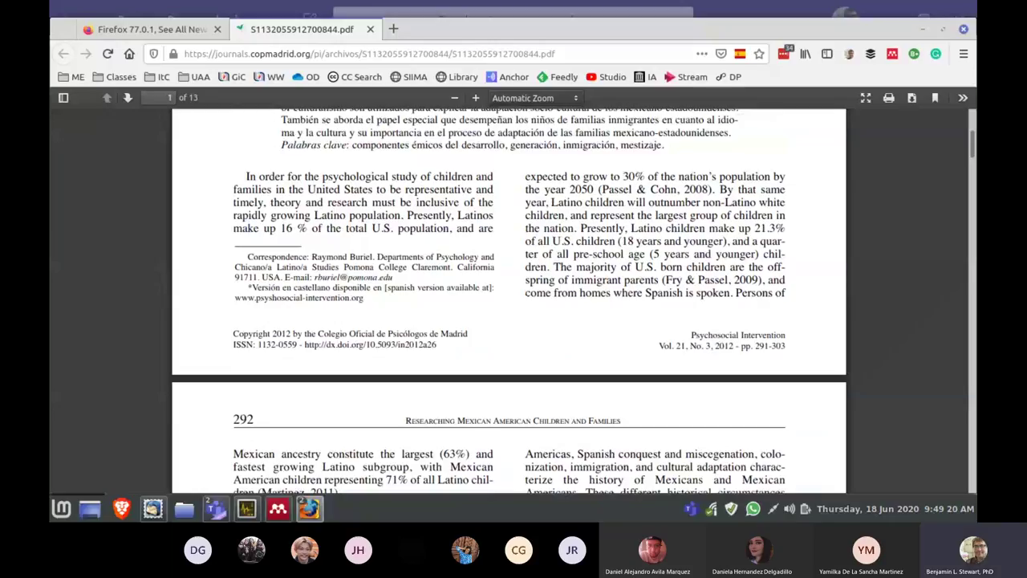
pyautogui.moveTo(691, 335); pyautogui.dragTo(786, 346)
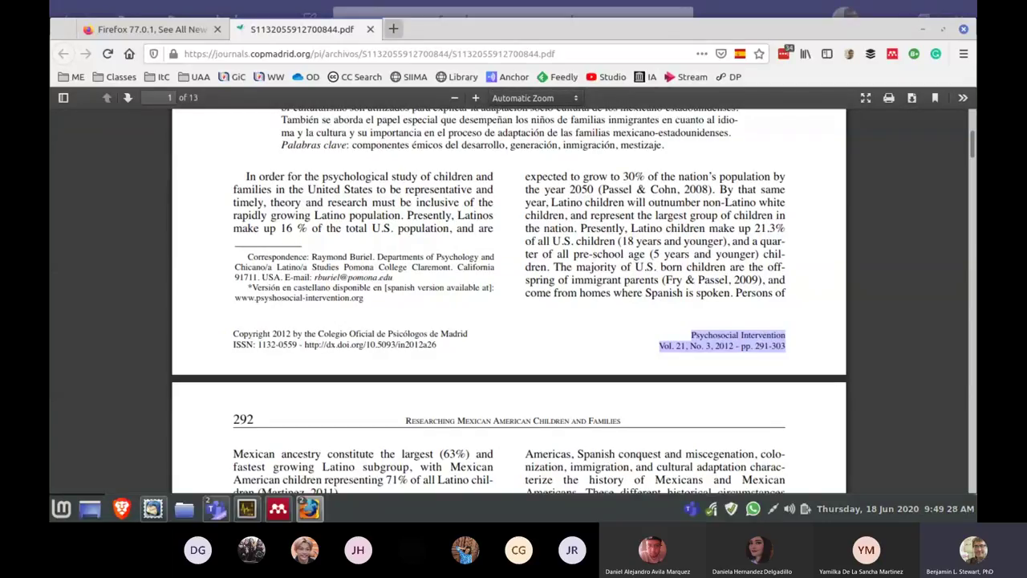
# Go to Office 365 in a new browser tab and open the "Publication Manual of the APA" presentation from Sway
pyautogui.click(394, 29)
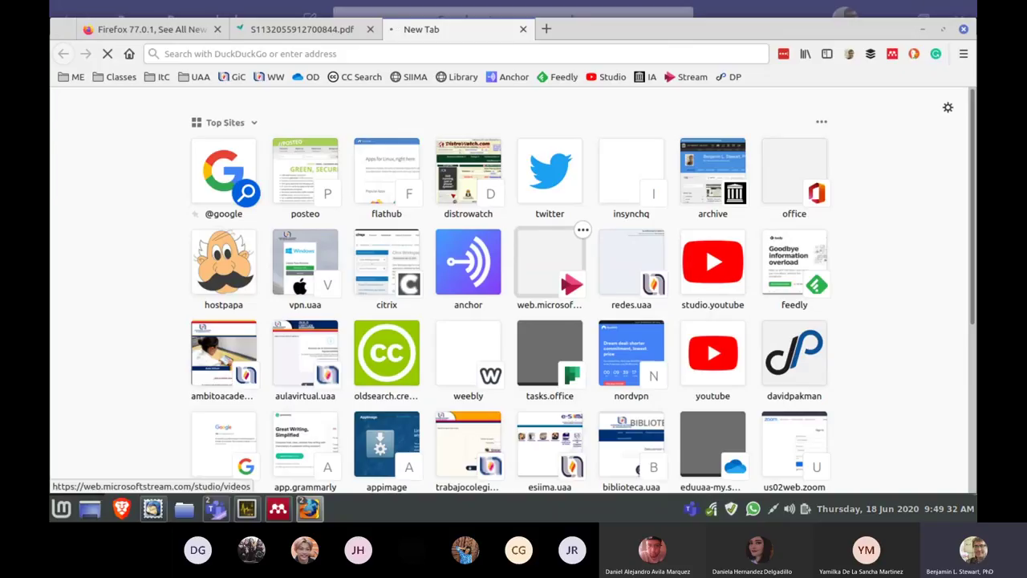
pyautogui.click(302, 29)
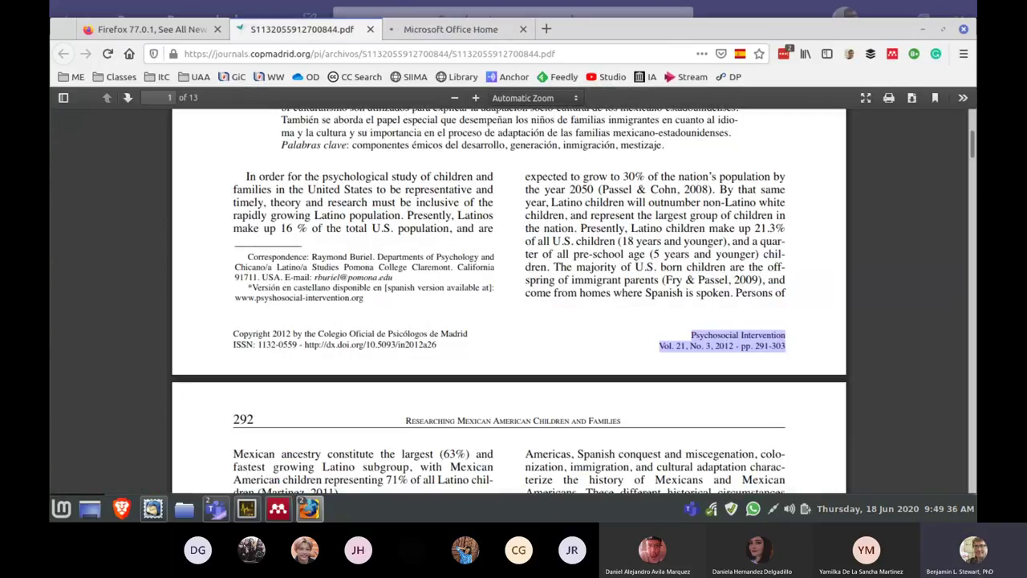
pyautogui.hotkey('ctrl', 'Tab')
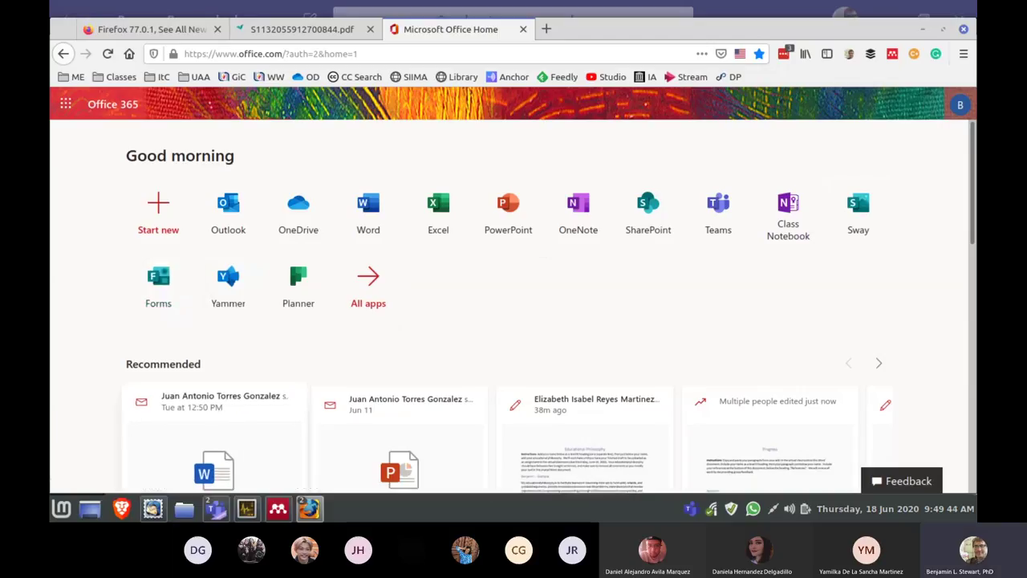
pyautogui.click(857, 213)
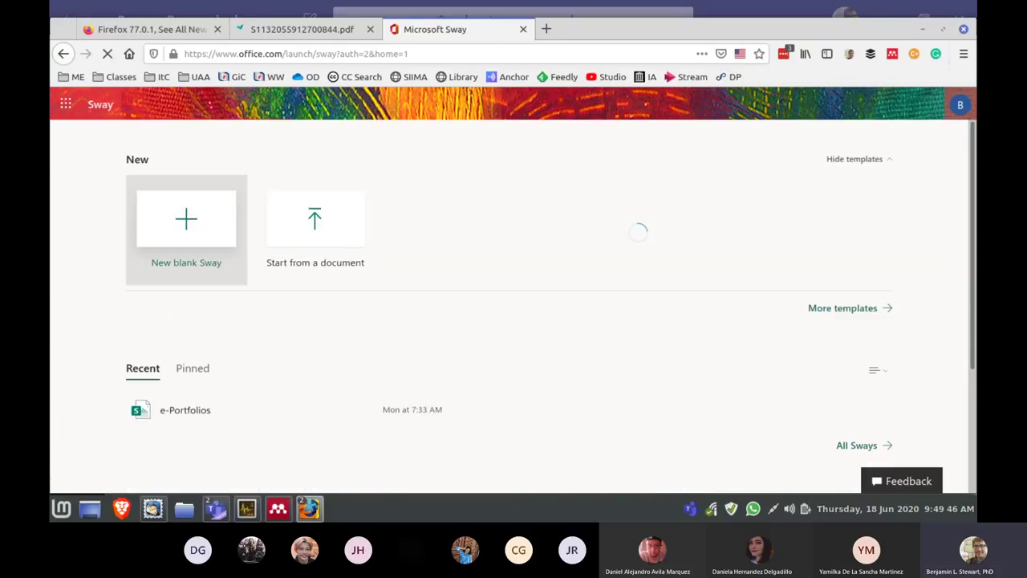
pyautogui.scroll(-2, 858, 212)
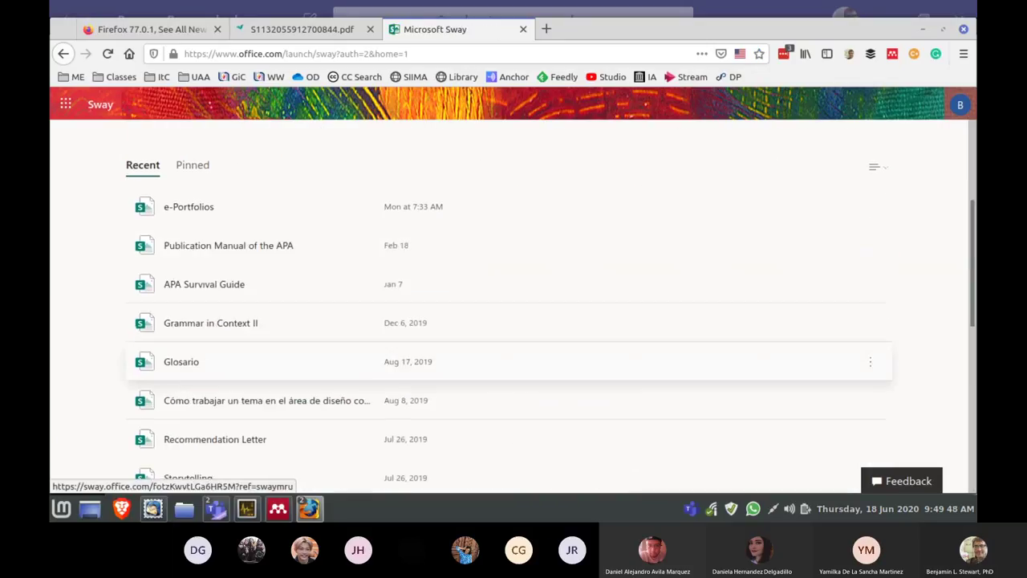
pyautogui.scroll(-2, 315, 375)
pyautogui.scroll(3, 315, 375)
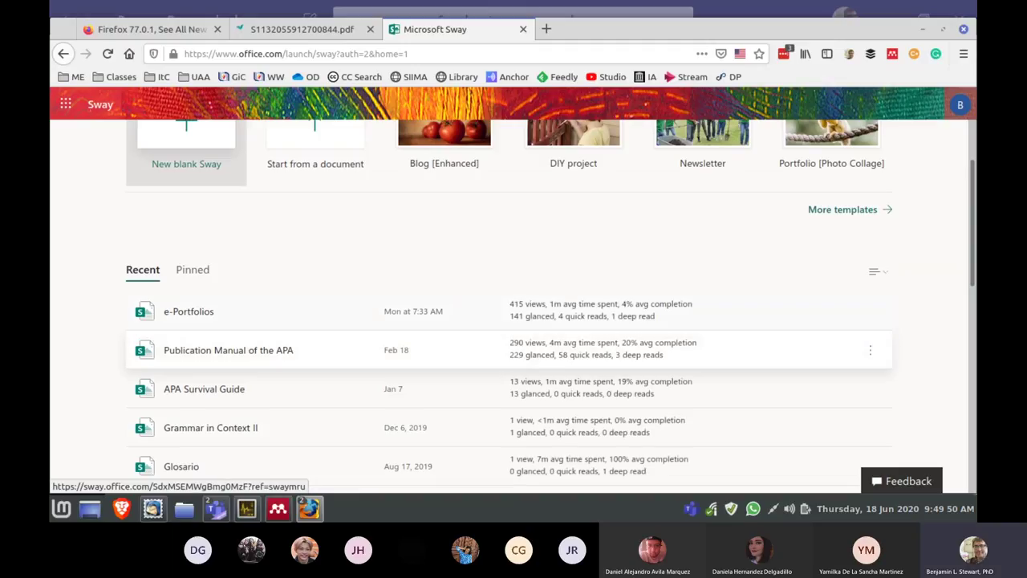
pyautogui.click(228, 347)
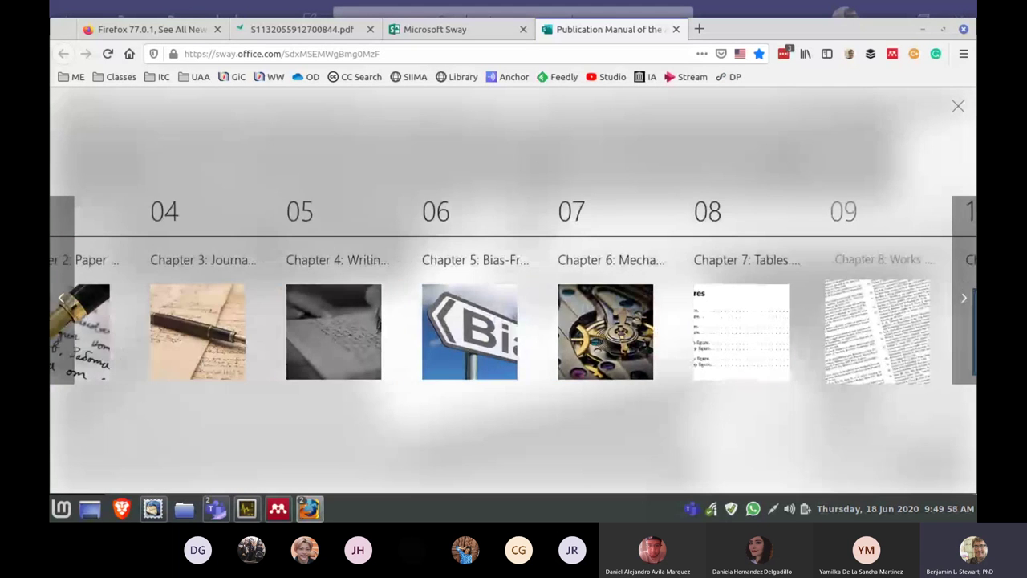
# Go to the "Journal article with a DOI" example in Chapter 10: Reference Examples of the presentation
pyautogui.click(853, 330)
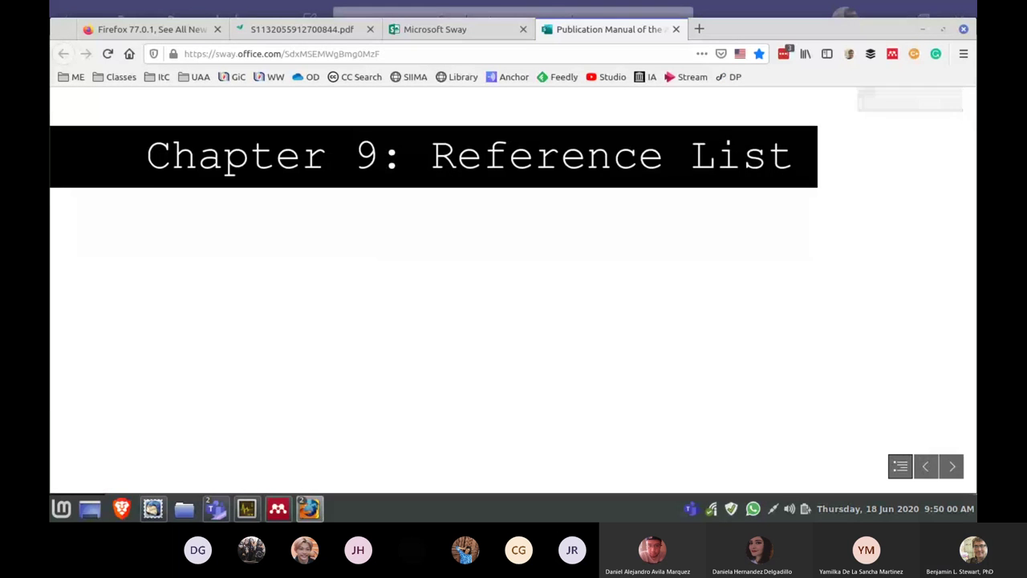
pyautogui.click(951, 467)
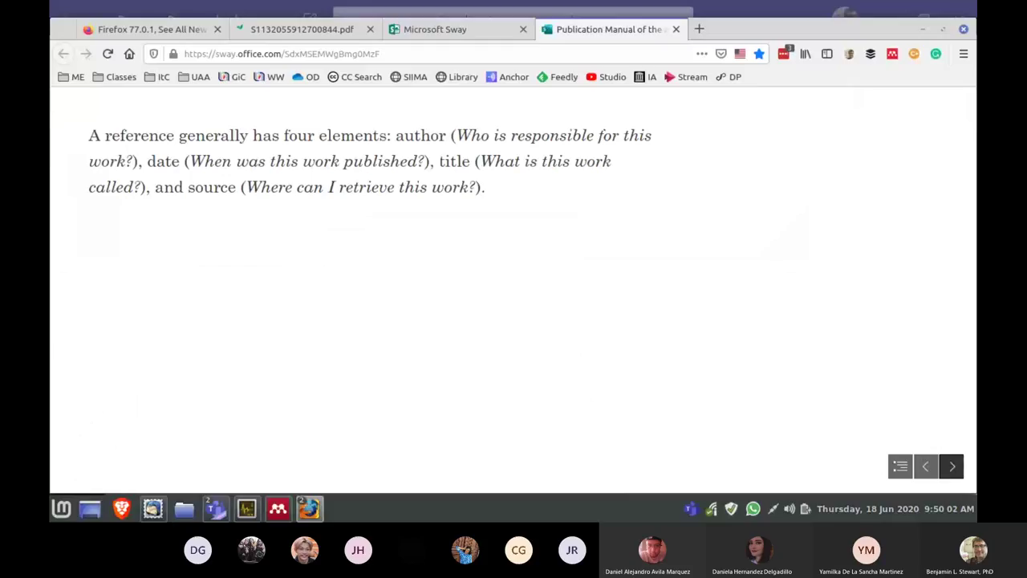
pyautogui.click(950, 466)
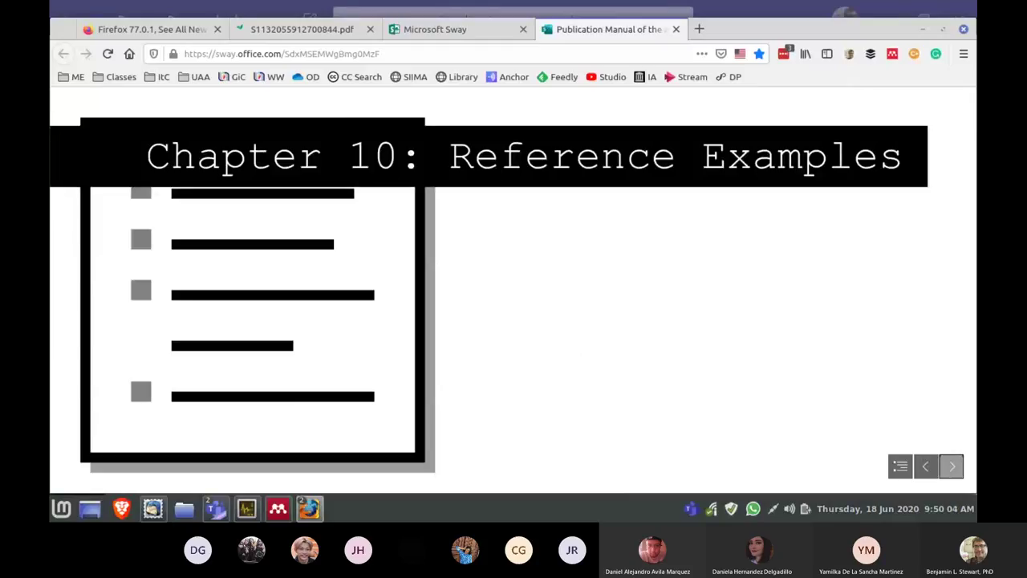
pyautogui.press('Right')
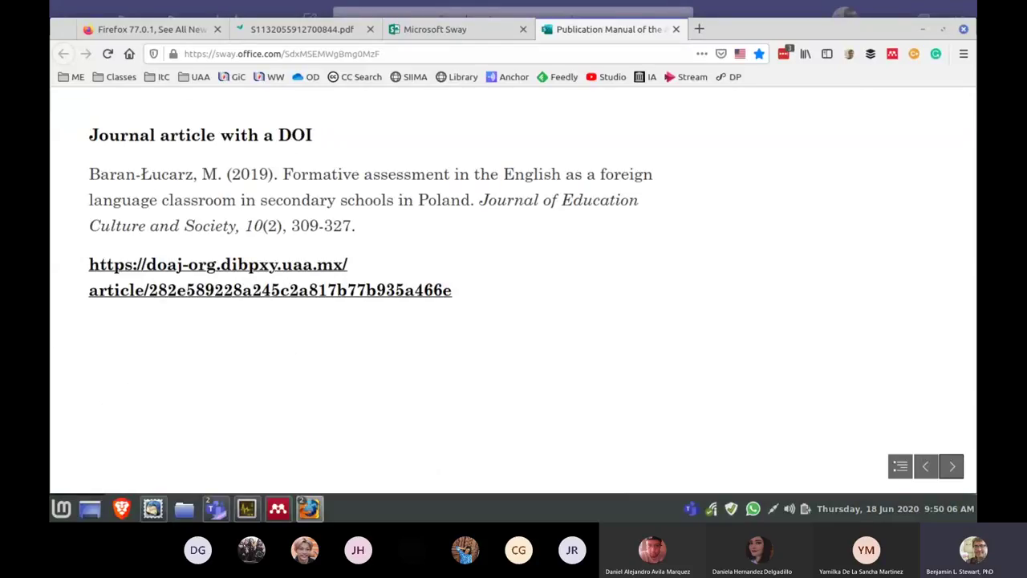
# Highlight the journal title, volume and issue number in the example and compare them with the publication details in the article PDF
pyautogui.moveTo(88, 135); pyautogui.dragTo(356, 225)
pyautogui.moveTo(488, 199); pyautogui.dragTo(264, 225)
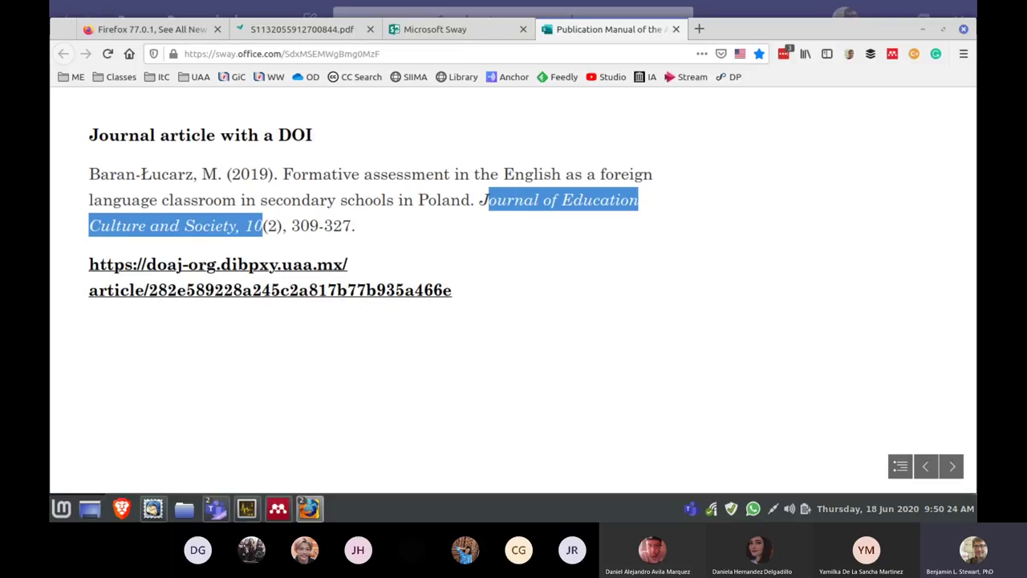
pyautogui.click(263, 226)
pyautogui.moveTo(263, 226); pyautogui.dragTo(282, 225)
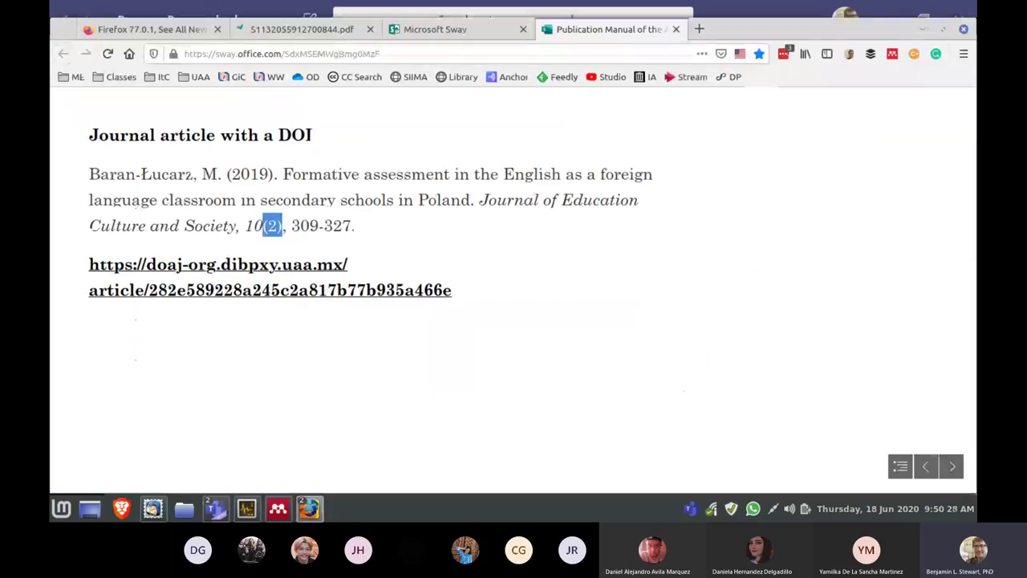
pyautogui.click(302, 29)
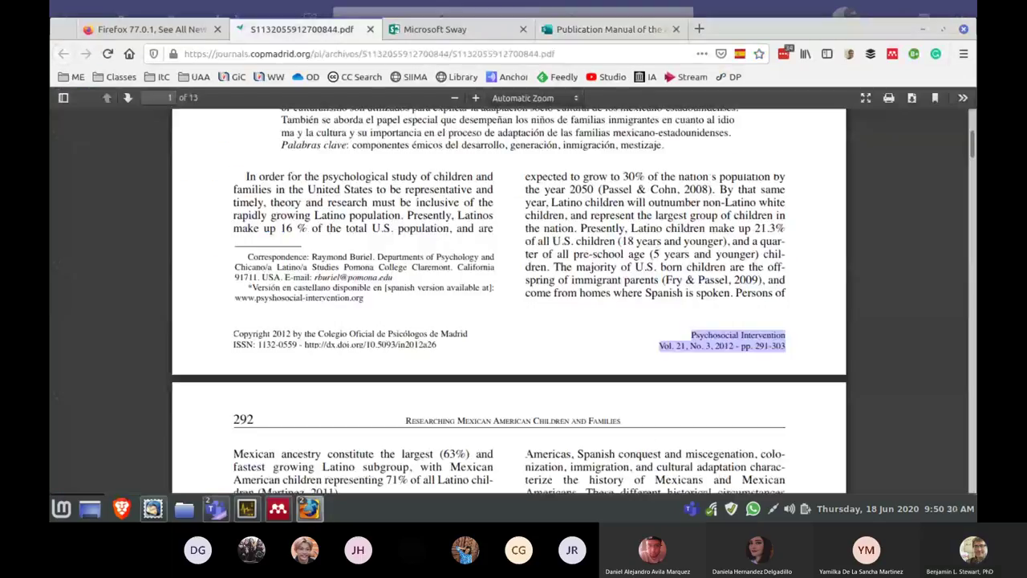
pyautogui.click(696, 345)
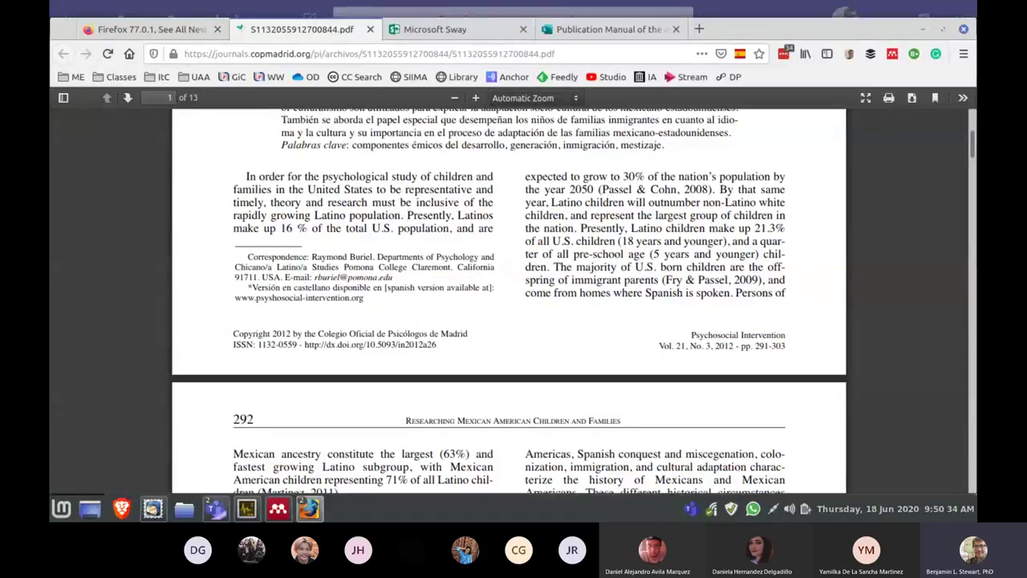
pyautogui.click(610, 29)
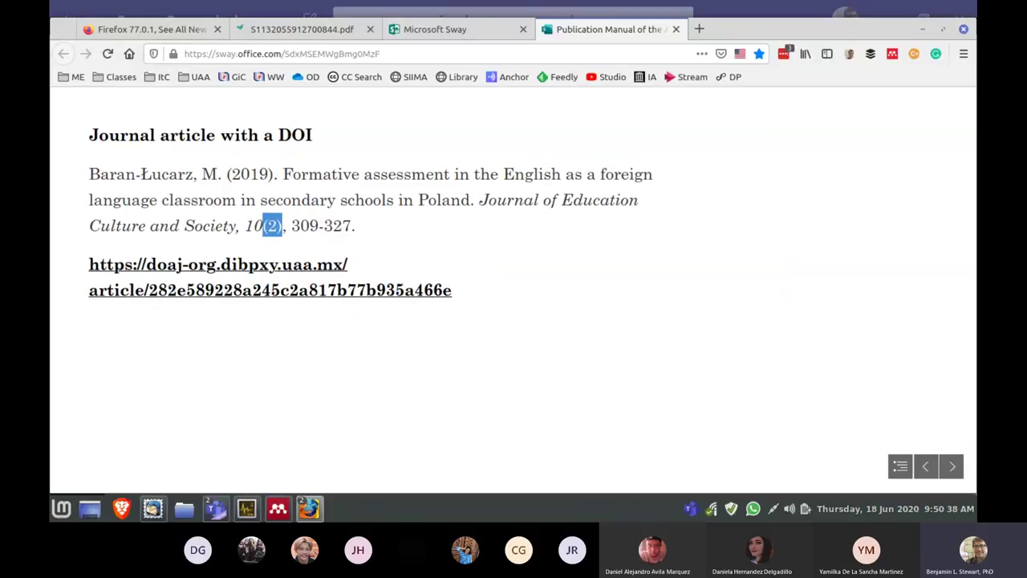
# Highlight the journal details, the article title and the end of the publication year in the example reference to check their formatting
pyautogui.click(272, 226)
pyautogui.moveTo(352, 226); pyautogui.dragTo(131, 225)
pyautogui.moveTo(301, 174); pyautogui.dragTo(475, 200)
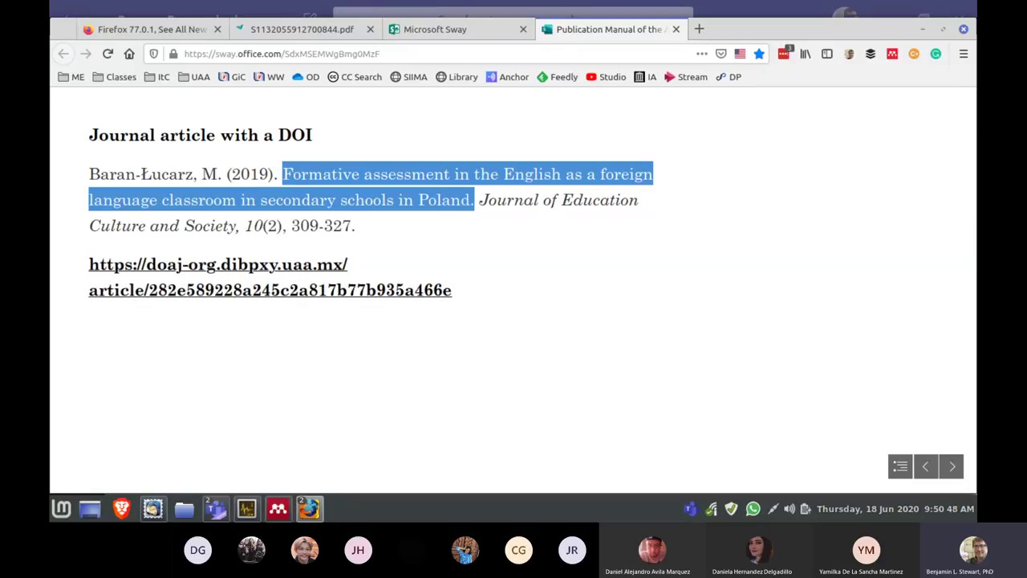
pyautogui.click(475, 200)
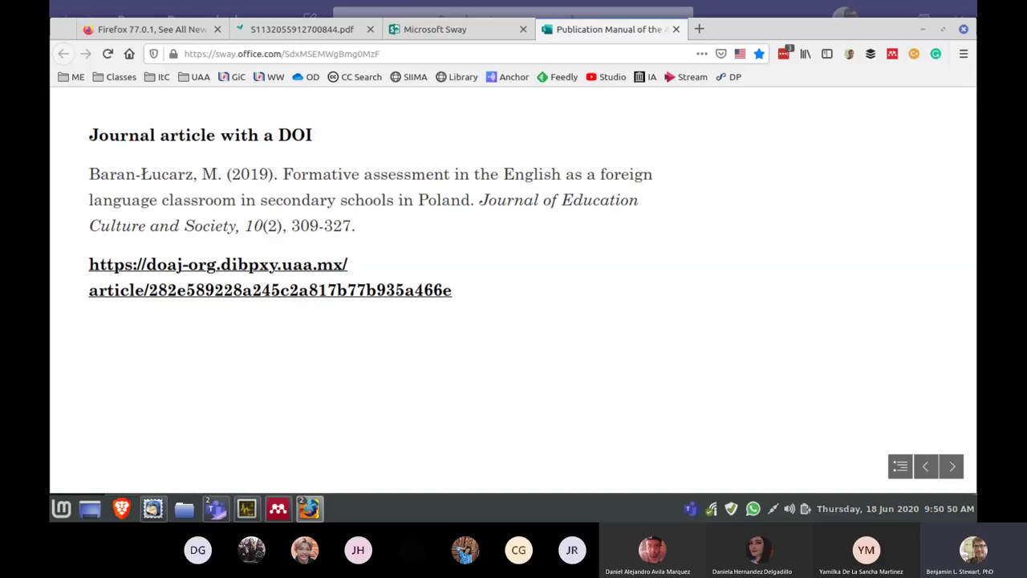
pyautogui.moveTo(278, 174); pyautogui.dragTo(259, 174)
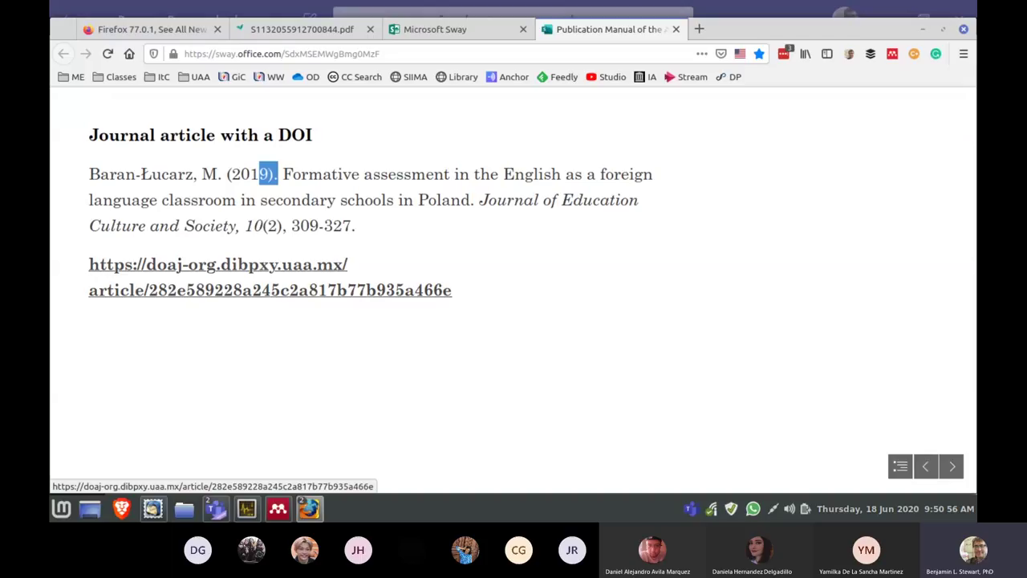
# Highlight the DOI link in the article PDF and compare it with the link in the "Journal article with a DOI" example
pyautogui.hotkey('alt', 'Tab')
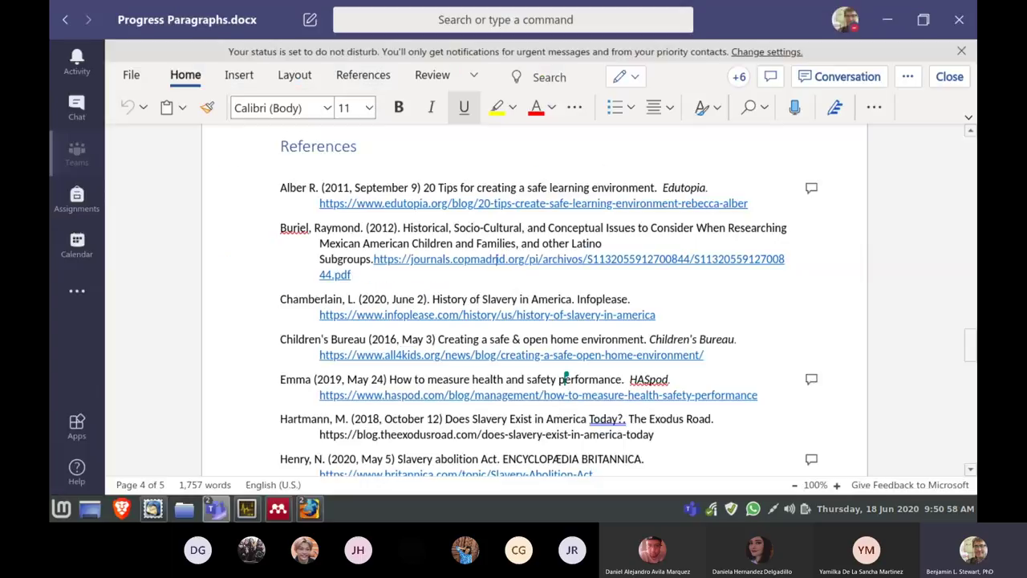
pyautogui.hotkey('alt', 'Tab')
pyautogui.click(301, 29)
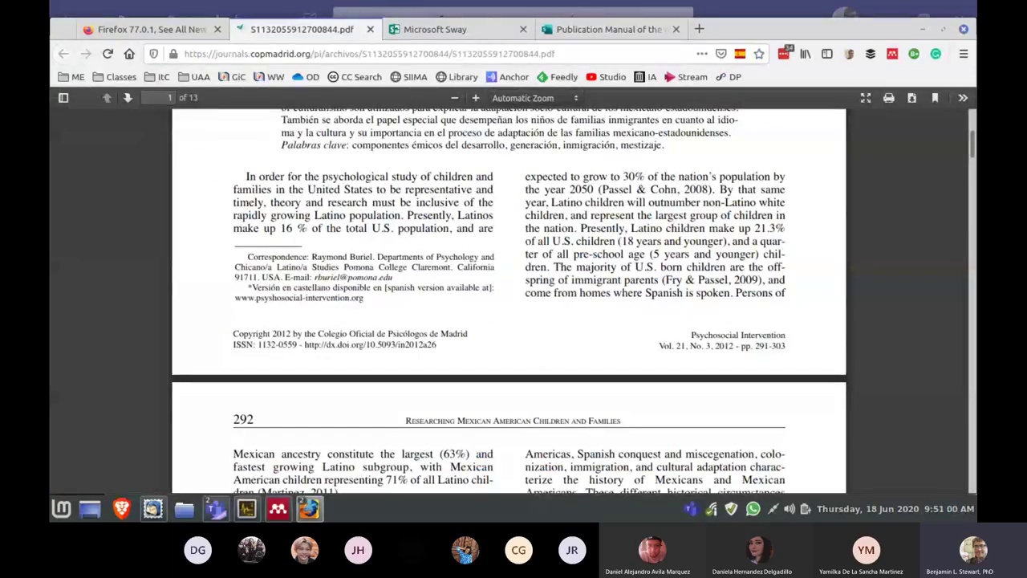
pyautogui.moveTo(303, 345); pyautogui.dragTo(436, 345)
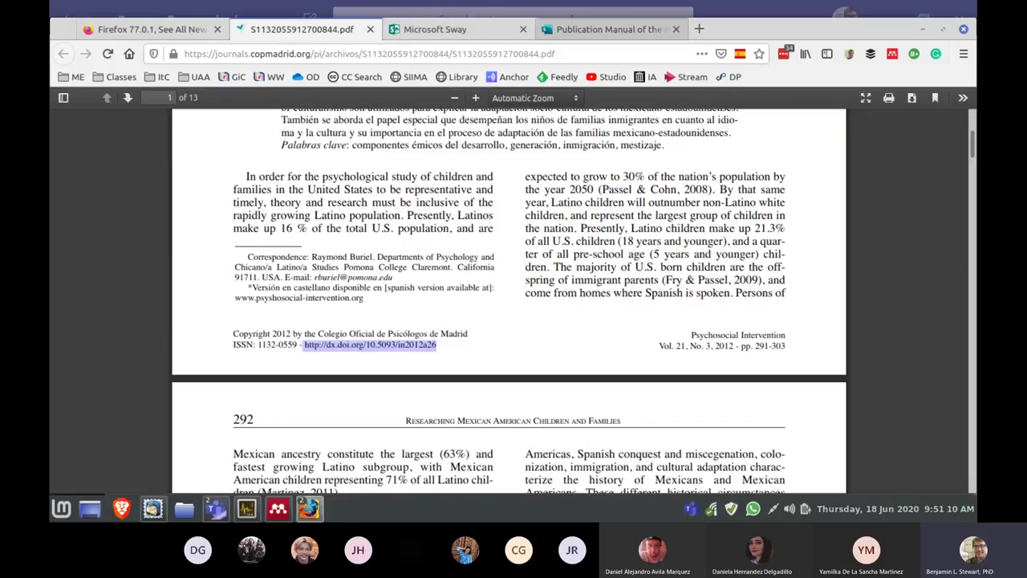
pyautogui.click(609, 29)
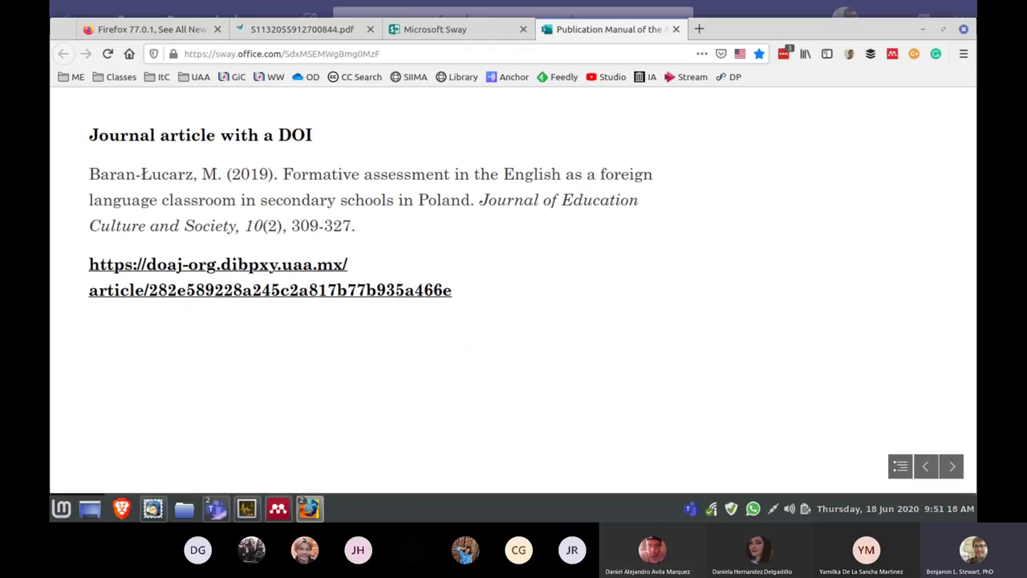
# Highlight the whole "Historical, Socio-Cultural, and Conceptual Issues" reference in the Teams document and the journal name "Psychosocial Intervention" in the article PDF
pyautogui.hotkey('alt', 'Tab')
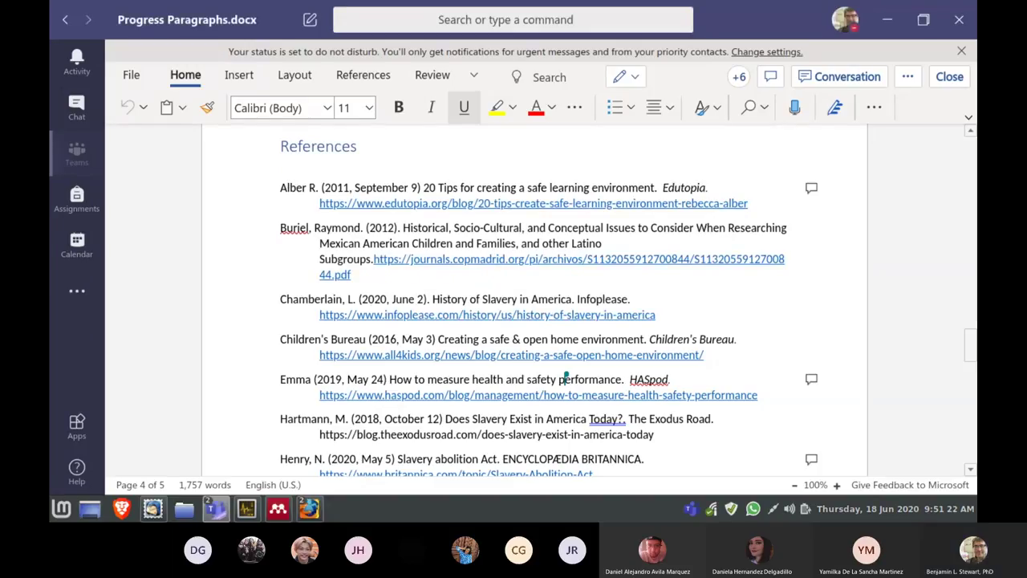
pyautogui.moveTo(280, 228); pyautogui.dragTo(353, 274)
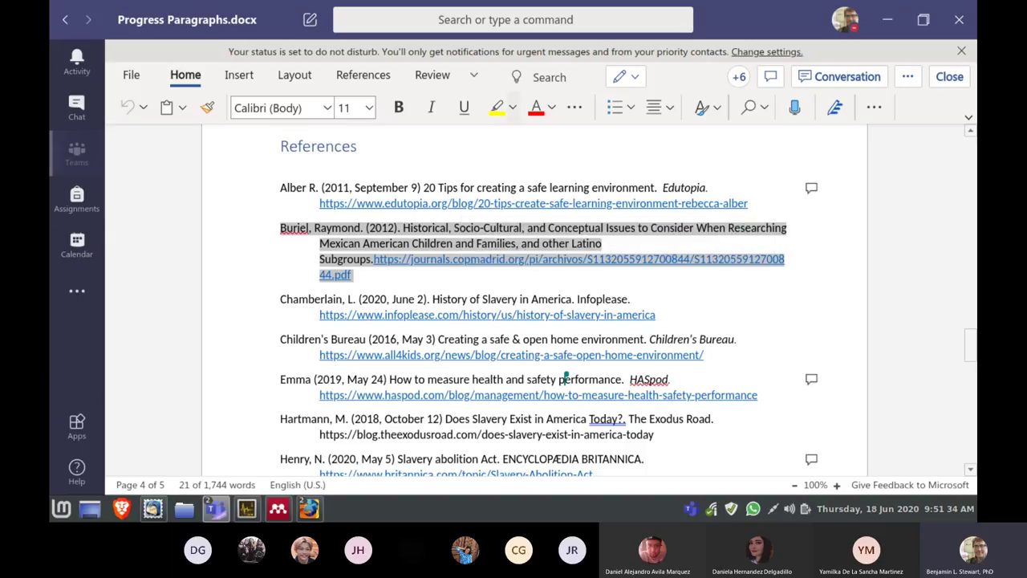
pyautogui.hotkey('alt', 'Tab')
pyautogui.click(449, 29)
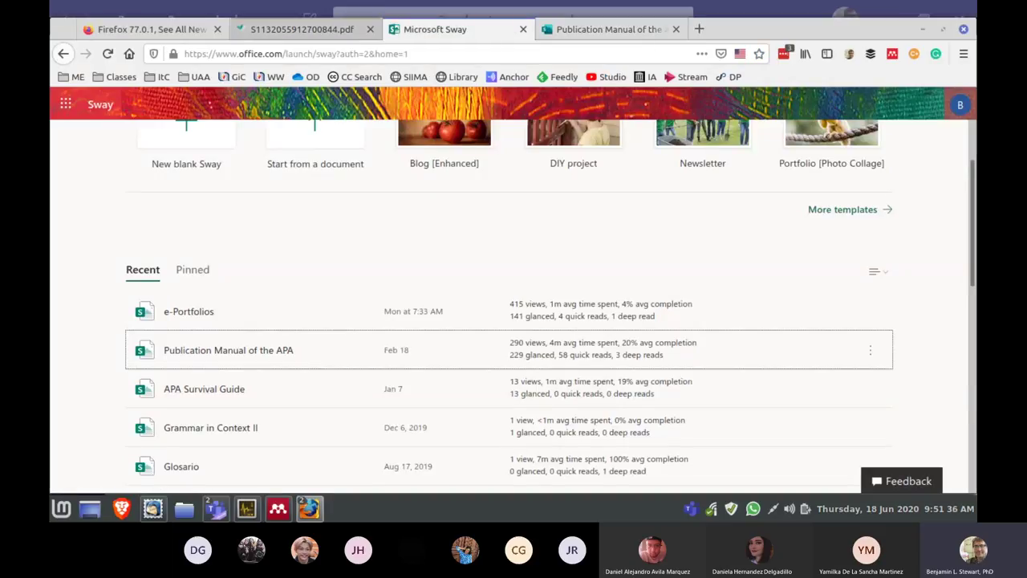
pyautogui.click(302, 28)
pyautogui.scroll(5, 508, 300)
pyautogui.scroll(-1, 508, 300)
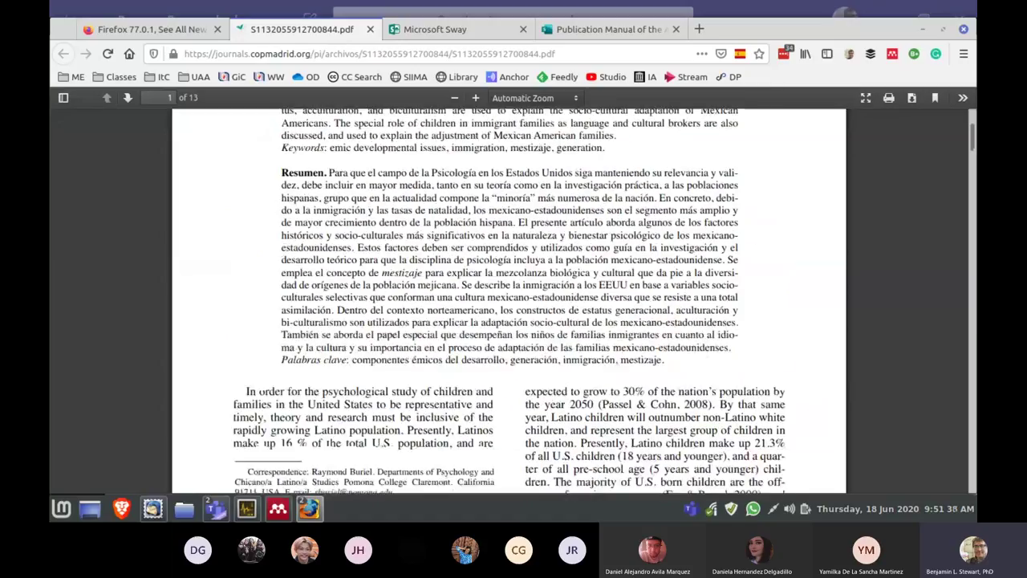
pyautogui.scroll(-3, 698, 369)
pyautogui.moveTo(692, 368); pyautogui.dragTo(786, 369)
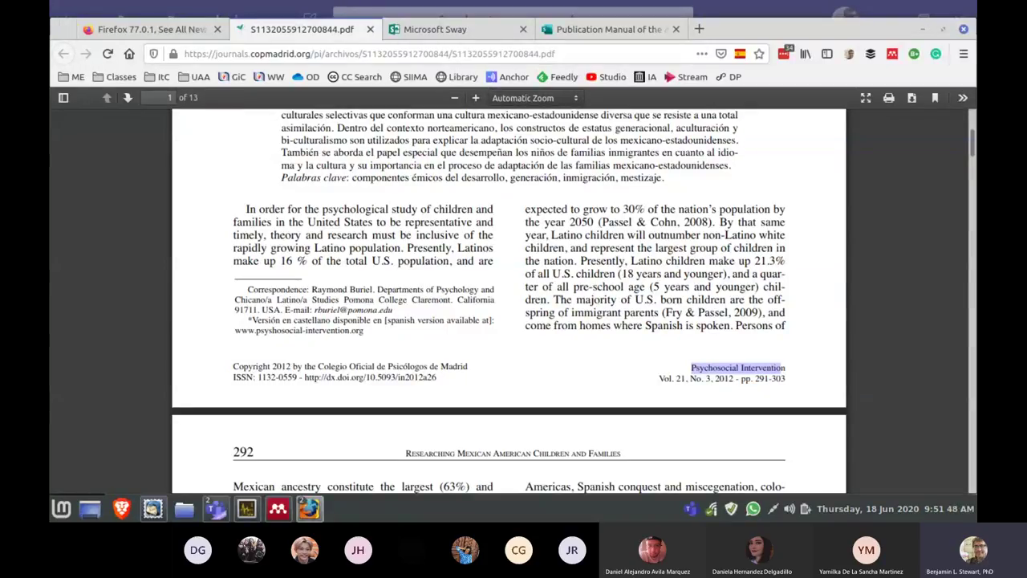
# Return to the reference list in the Teams document and deselect the "Historical, Socio-Cultural, and Conceptual Issues" reference
pyautogui.scroll(-10, 509, 300)
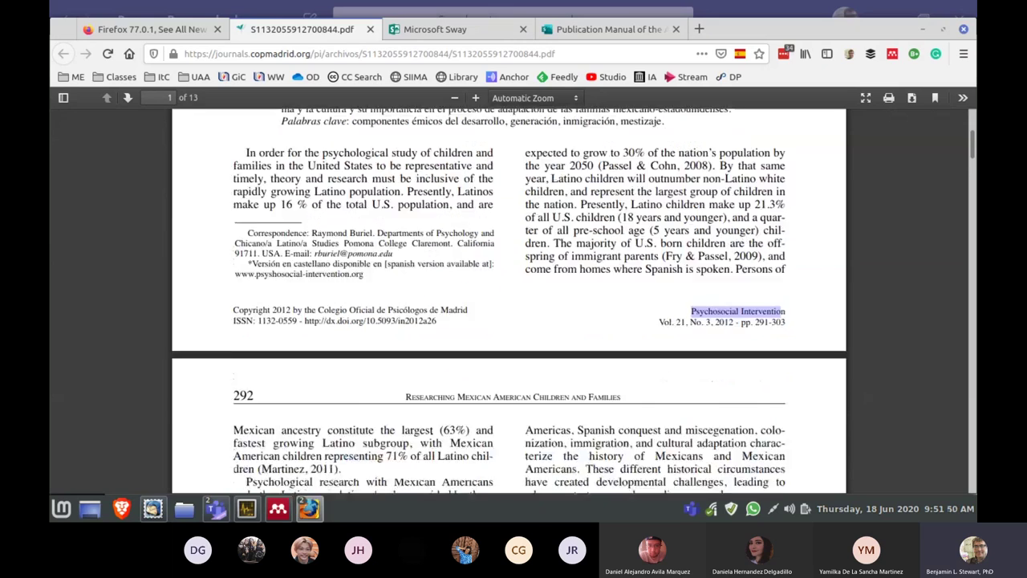
pyautogui.scroll(-1, 509, 301)
pyautogui.hotkey('alt', 'Tab')
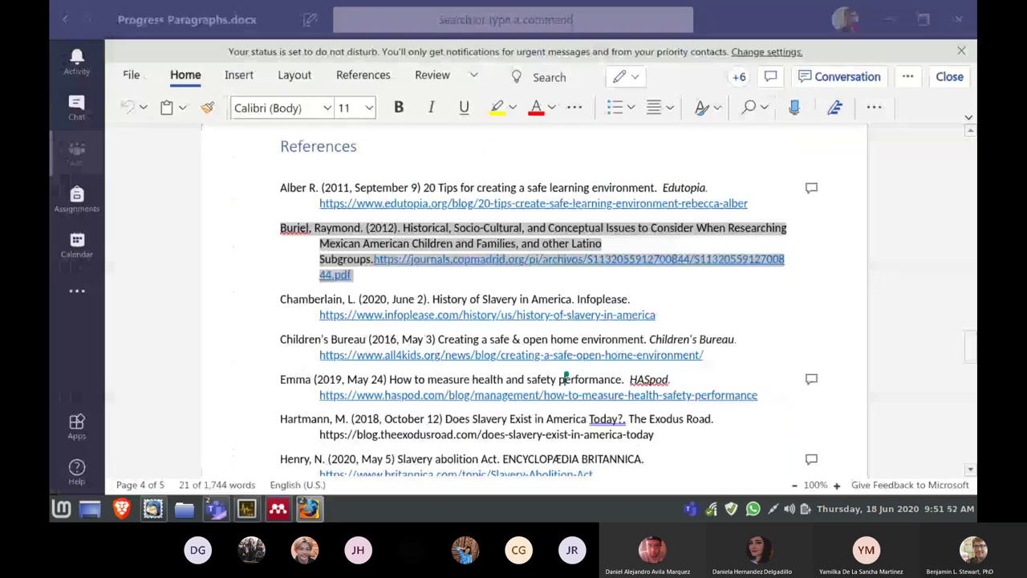
pyautogui.click(352, 274)
pyautogui.scroll(-1, 534, 300)
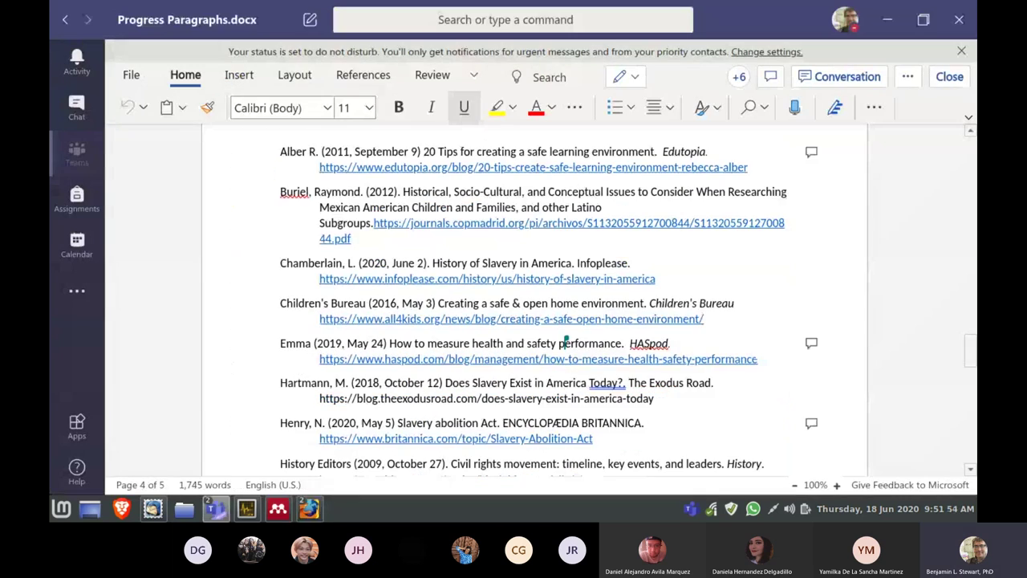
# Read through the reference list down to the World Health Organization entry and return to its first entries
pyautogui.scroll(-8, 577, 321)
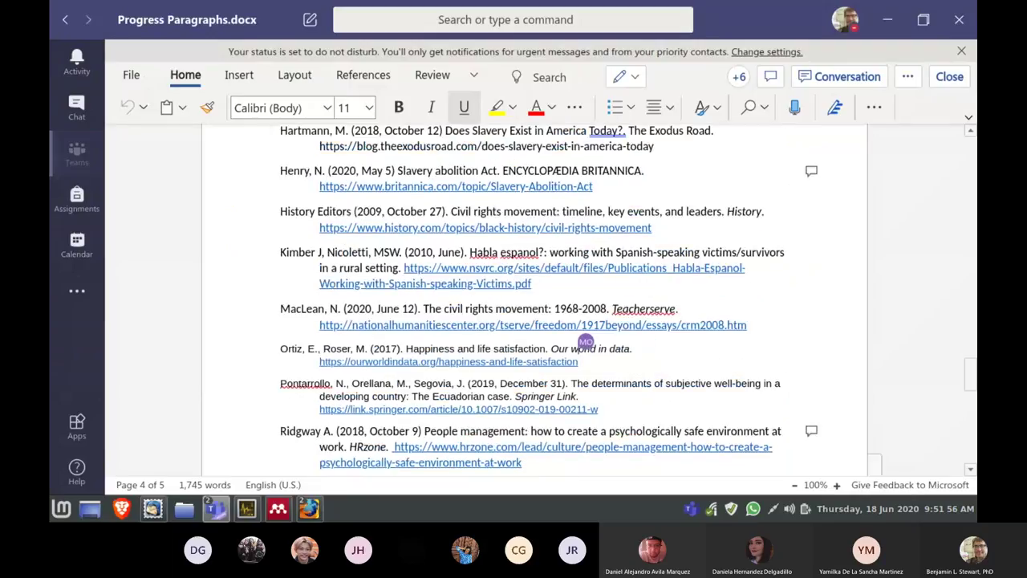
pyautogui.scroll(-7, 534, 301)
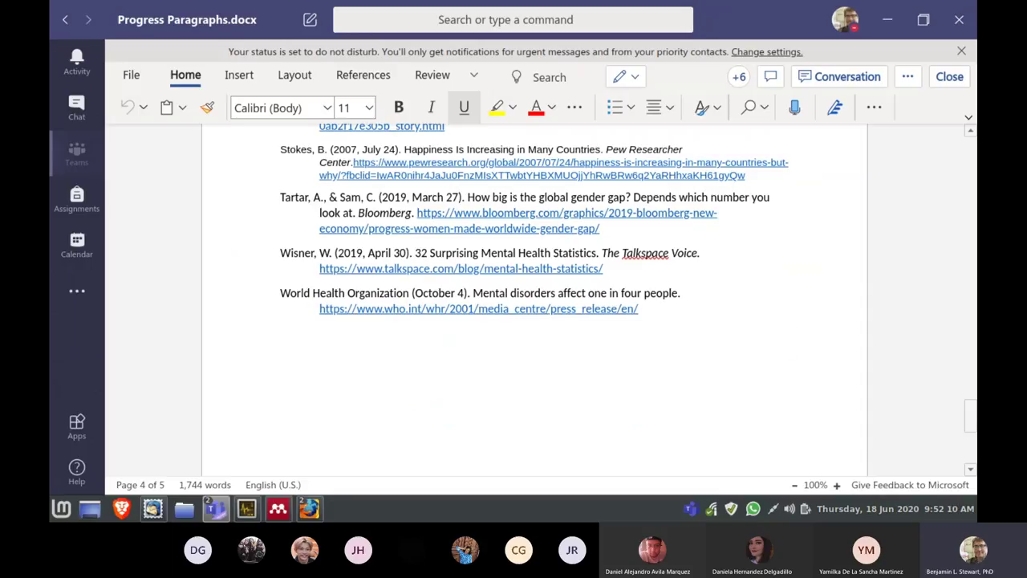
pyautogui.scroll(4, 533, 300)
pyautogui.scroll(2, 533, 300)
pyautogui.scroll(-2, 534, 300)
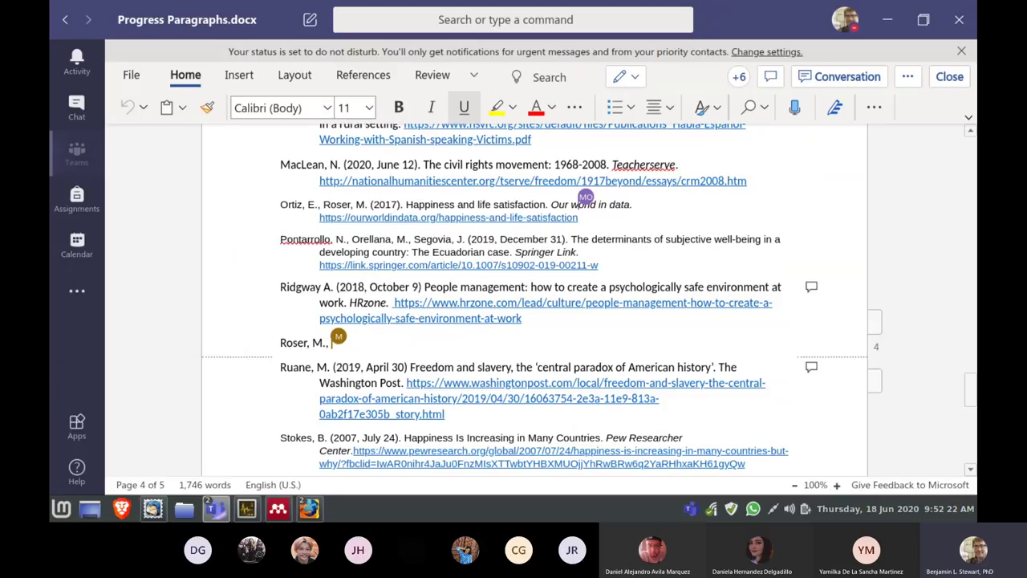
pyautogui.scroll(2, 535, 299)
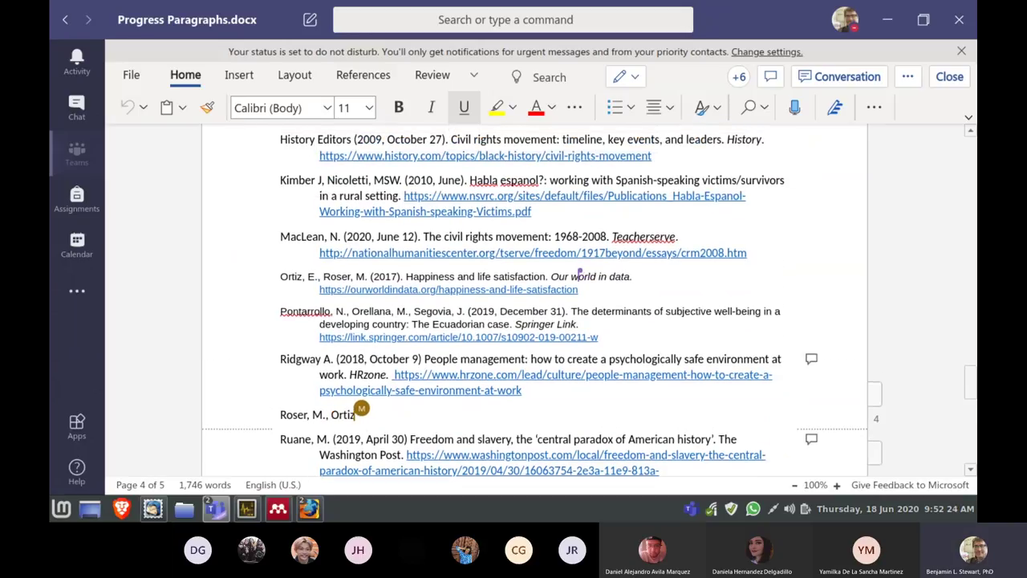
pyautogui.scroll(4, 533, 300)
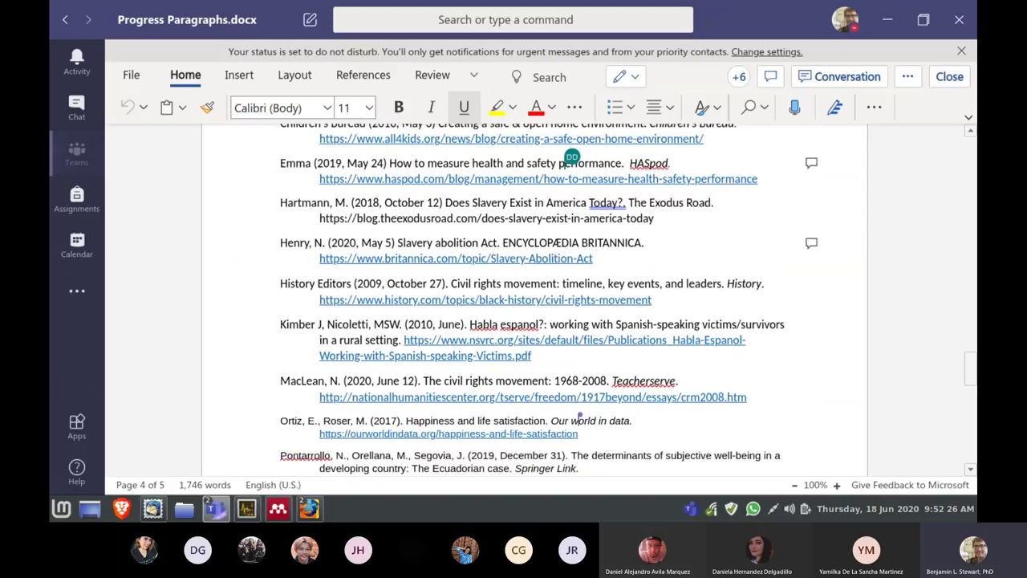
pyautogui.scroll(6, 534, 300)
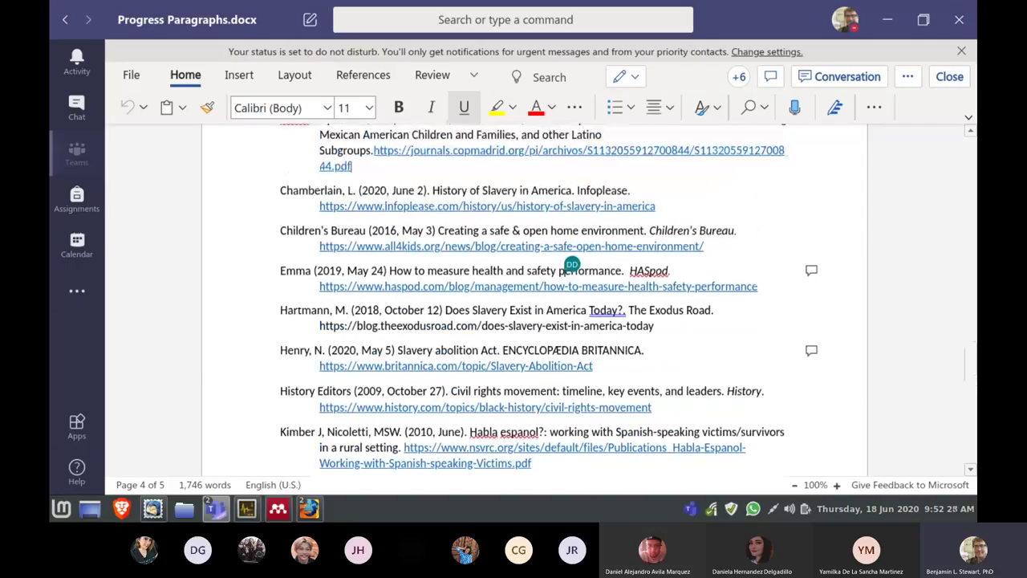
pyautogui.scroll(-1, 533, 300)
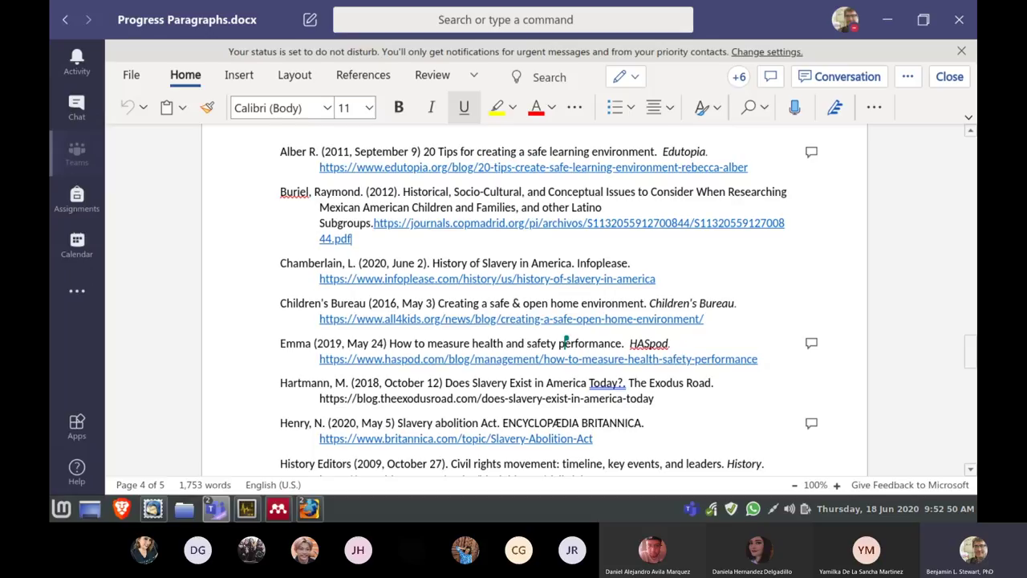
# Highlight the "Does Slavery Exist in America Today?" reference, check the flagged punctuation after "Today" and place the cursor before "The Exodus Road"
pyautogui.moveTo(281, 382); pyautogui.dragTo(711, 382)
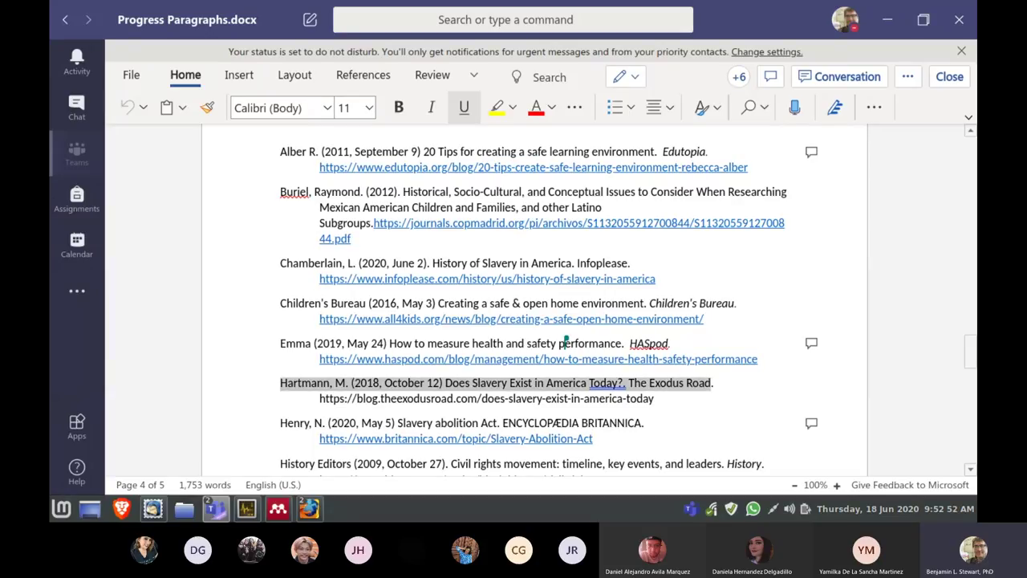
pyautogui.click(602, 384)
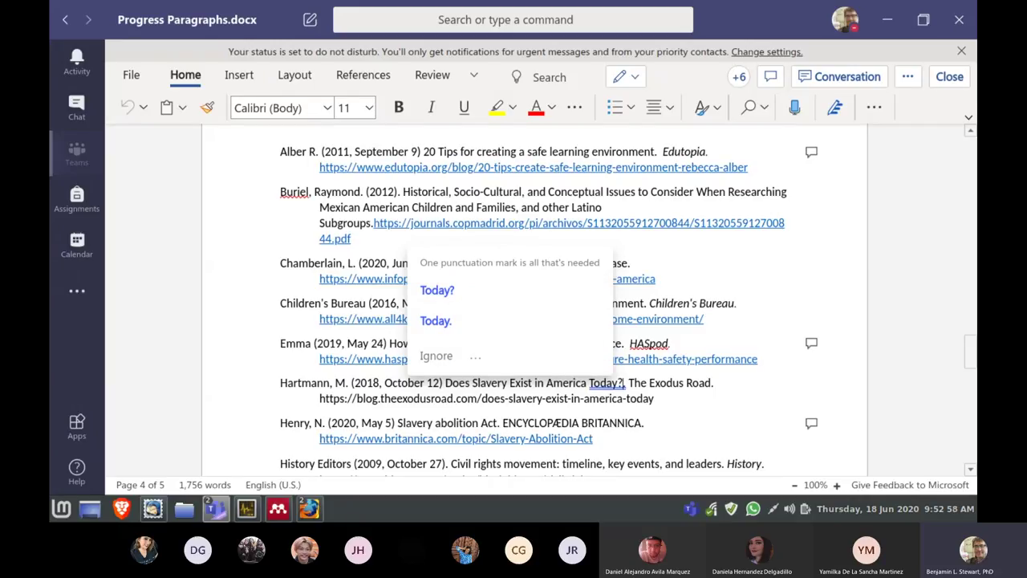
pyautogui.click(629, 383)
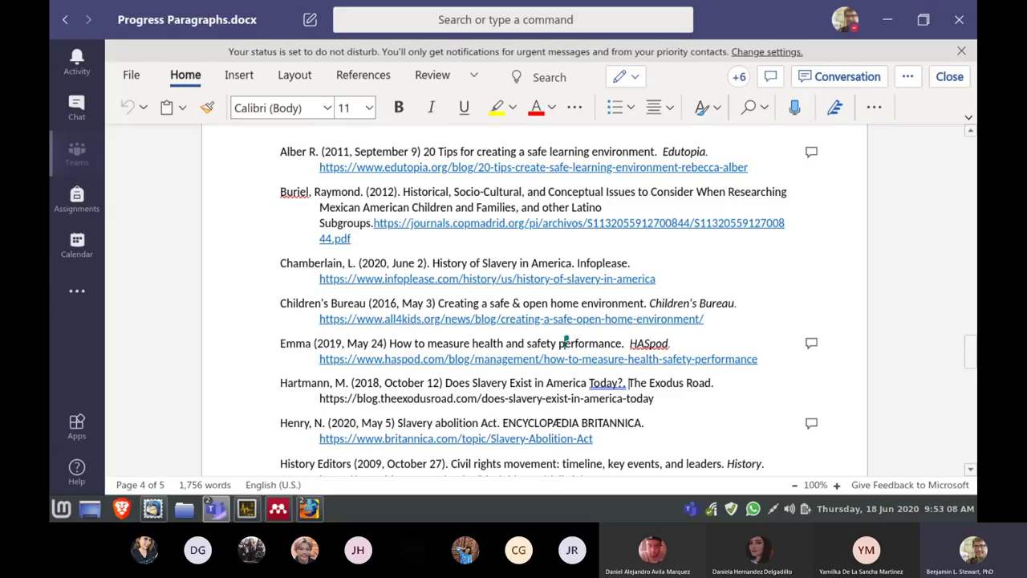
# Highlight the full title of the "Habla espanol?: working with Spanish-speaking victims/survivors in a rural setting" reference
pyautogui.scroll(-5, 534, 297)
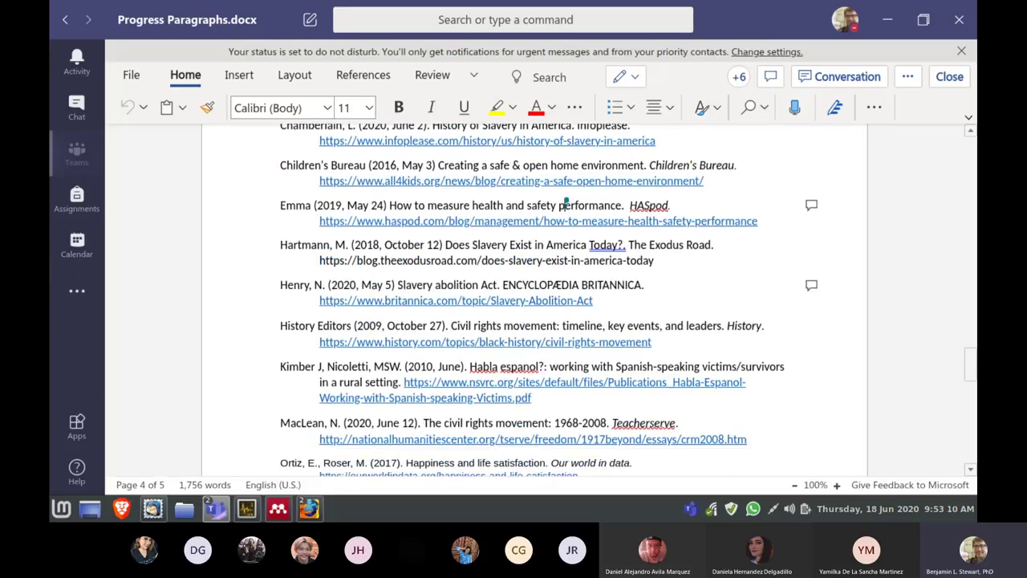
pyautogui.scroll(-1, 564, 127)
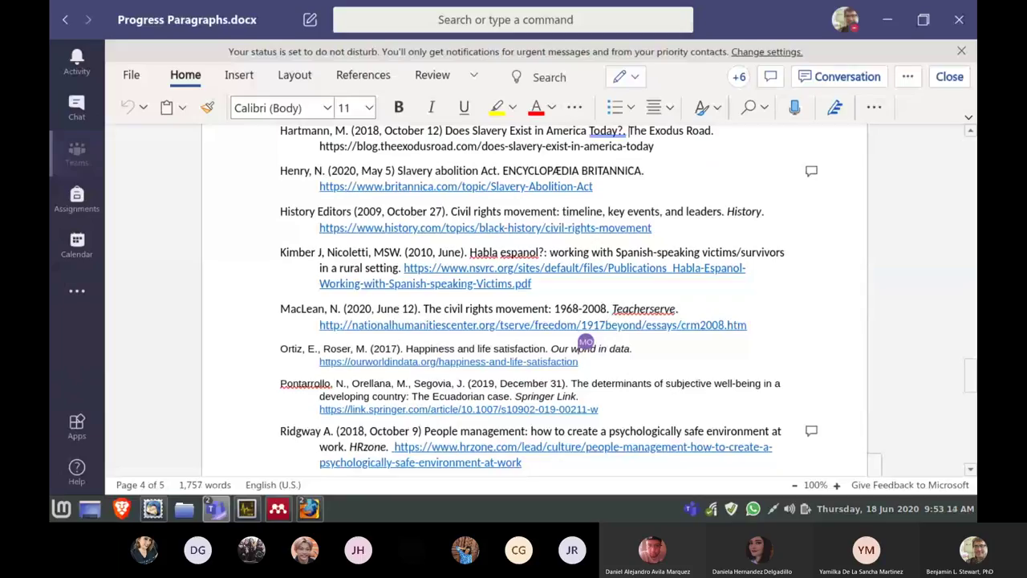
pyautogui.scroll(-1, 534, 300)
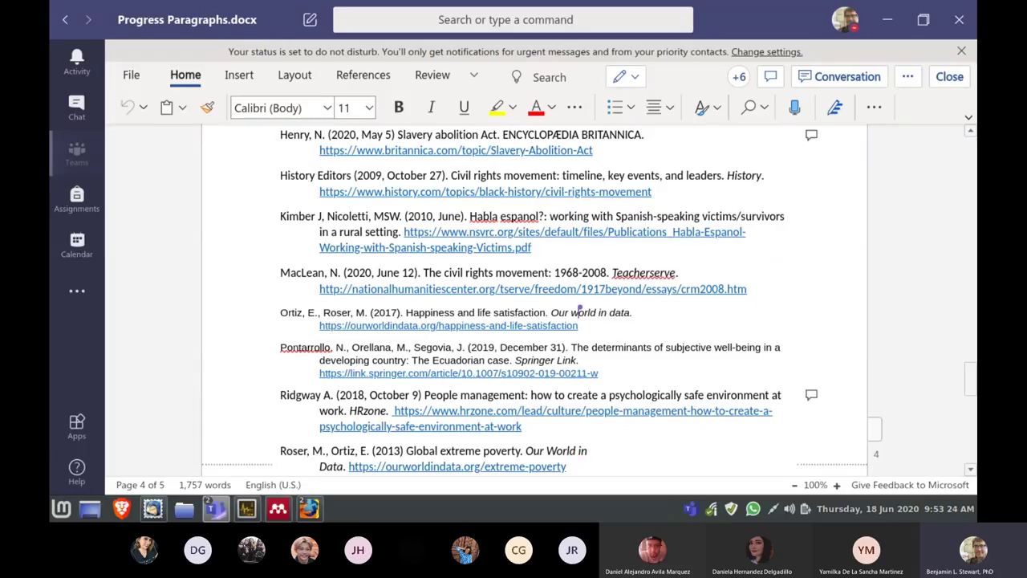
pyautogui.moveTo(469, 216); pyautogui.dragTo(399, 232)
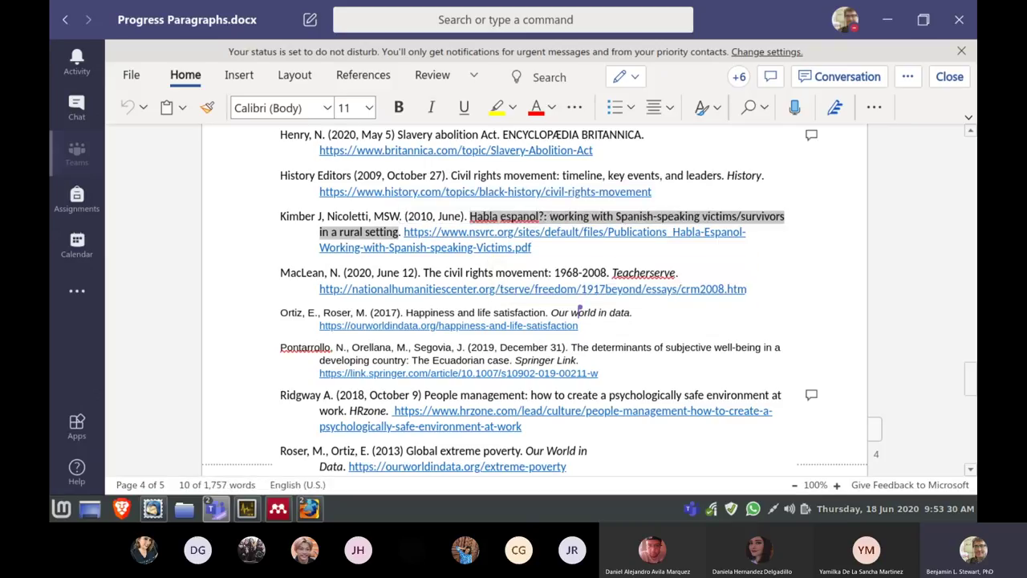
# Open the linked PDF of the "Habla espanol?" reference in the browser, examine its title page and return to the Teams document
pyautogui.keyDown('ctrl'); pyautogui.click(488, 246); pyautogui.keyUp('ctrl')
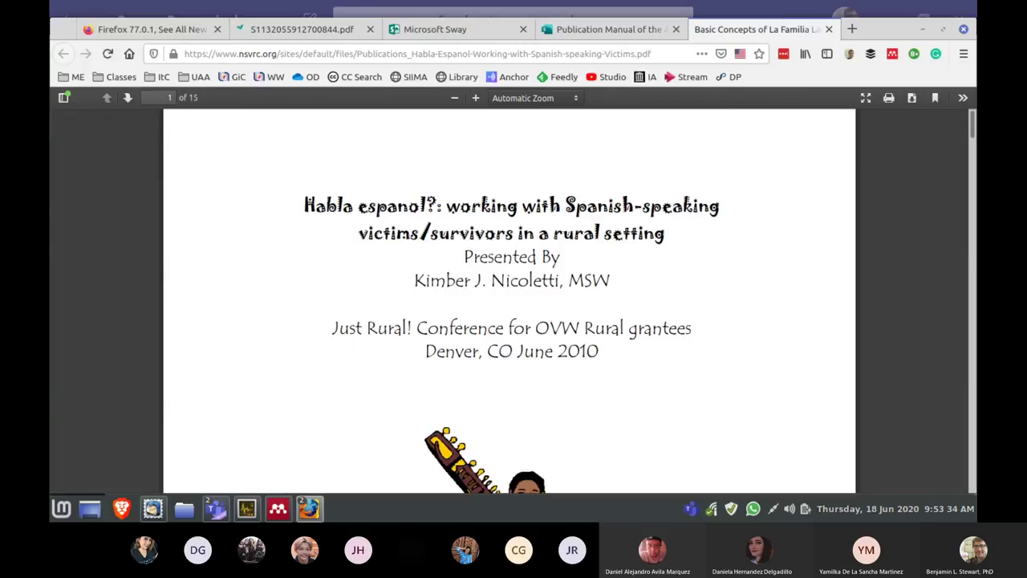
pyautogui.scroll(-10, 509, 301)
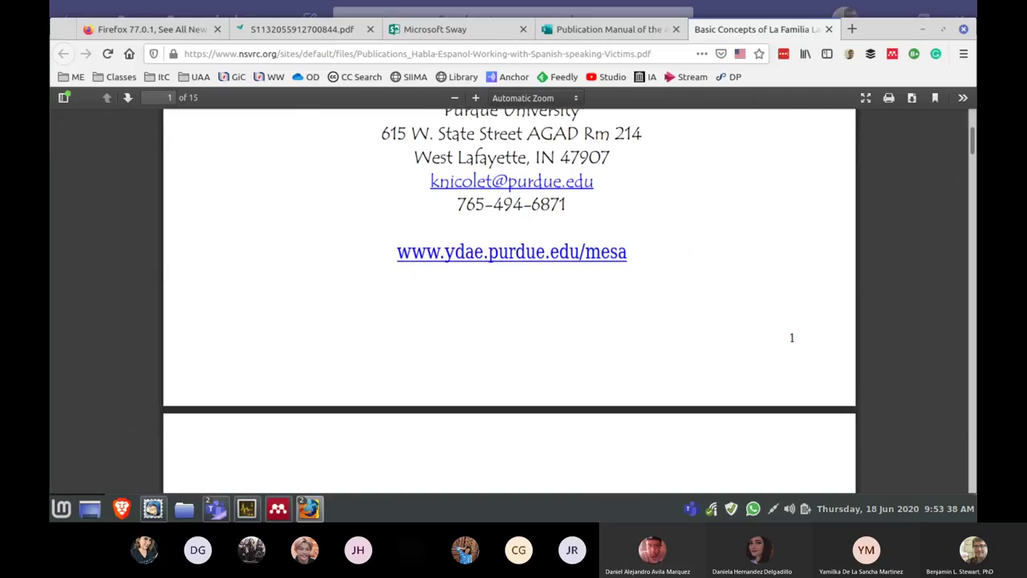
pyautogui.scroll(3, 509, 301)
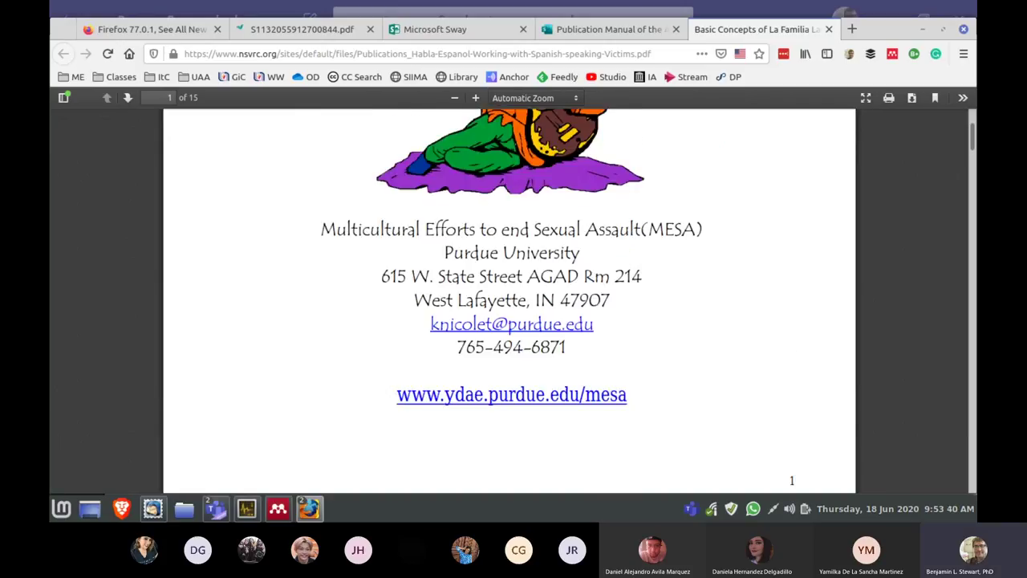
pyautogui.scroll(-5, 510, 301)
pyautogui.hotkey('alt', 'Tab')
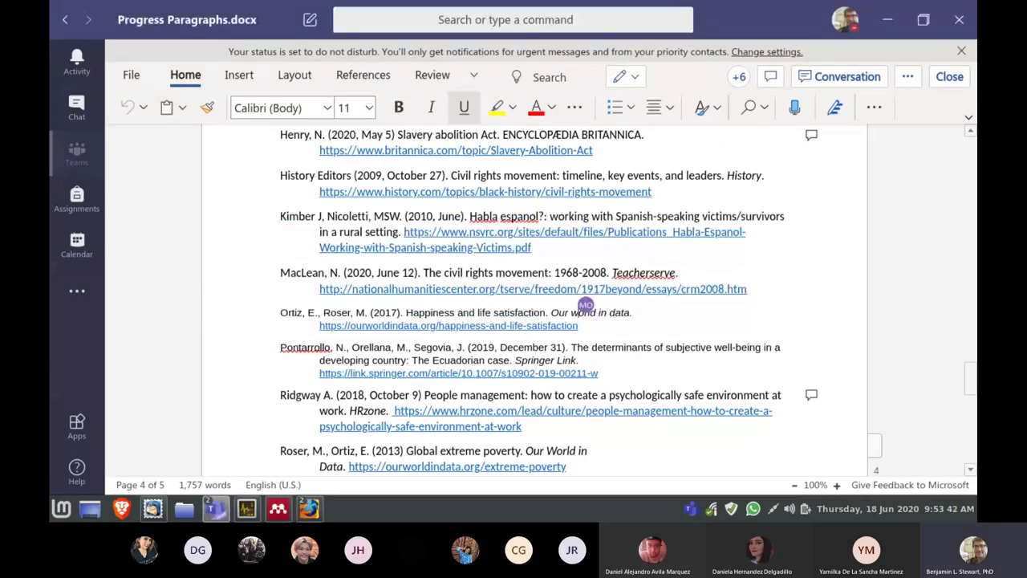
# Check the entries around the page break, the start of the References section and the middle of the list for formatting
pyautogui.scroll(-2, 533, 301)
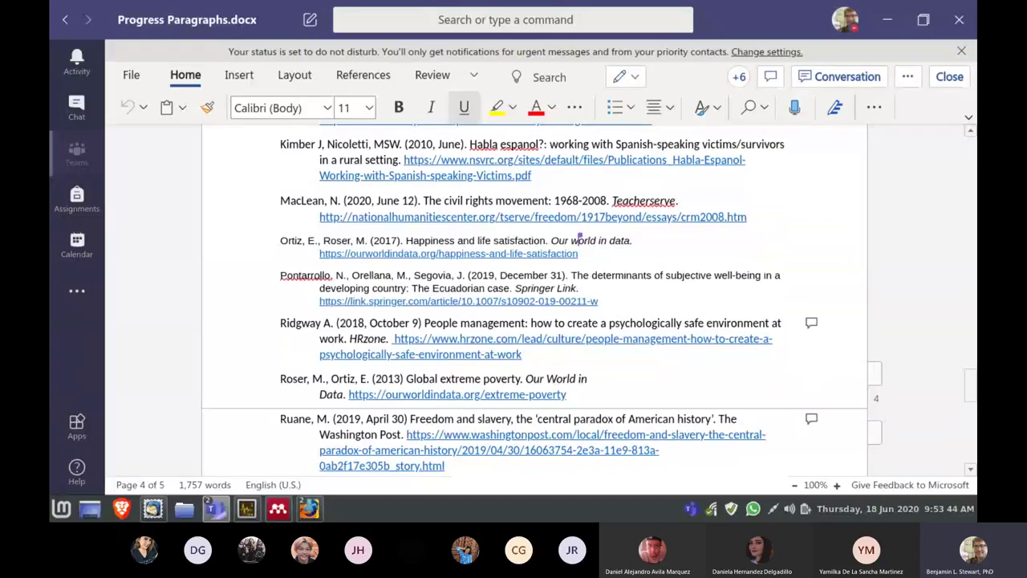
pyautogui.scroll(-1, 533, 301)
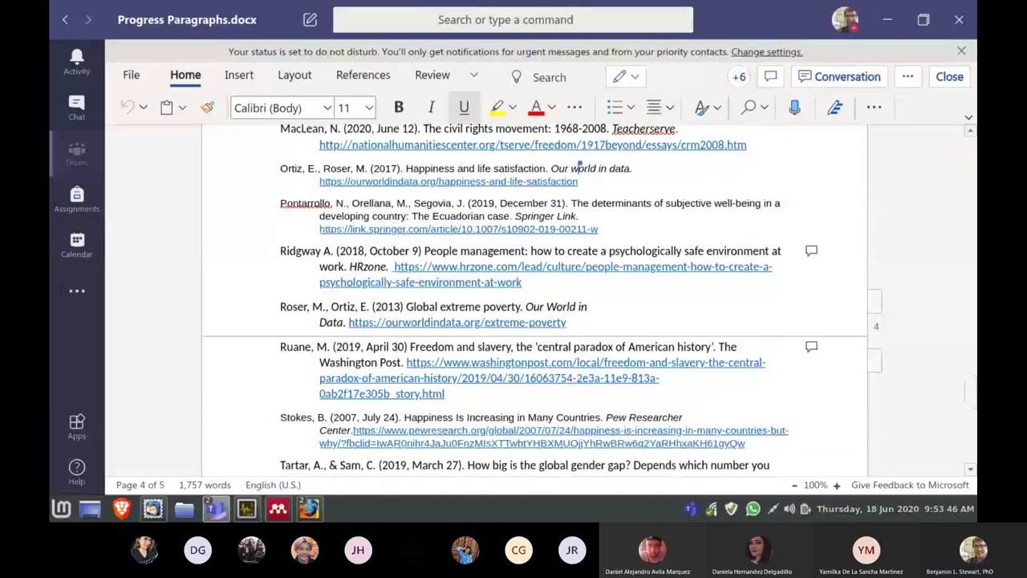
pyautogui.scroll(6, 533, 301)
pyautogui.scroll(10, 415, 161)
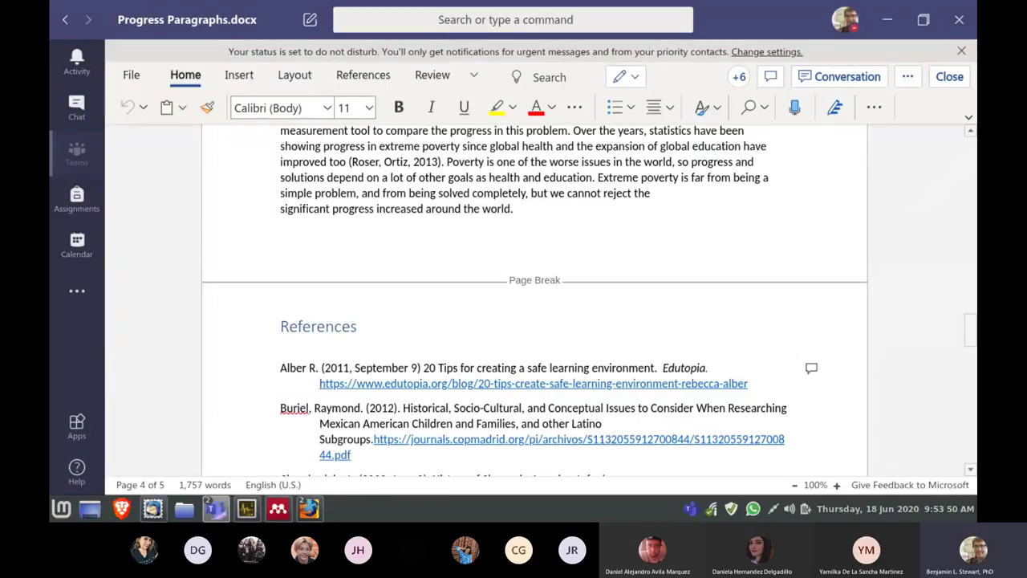
pyautogui.scroll(-1, 415, 161)
pyautogui.scroll(-5, 533, 301)
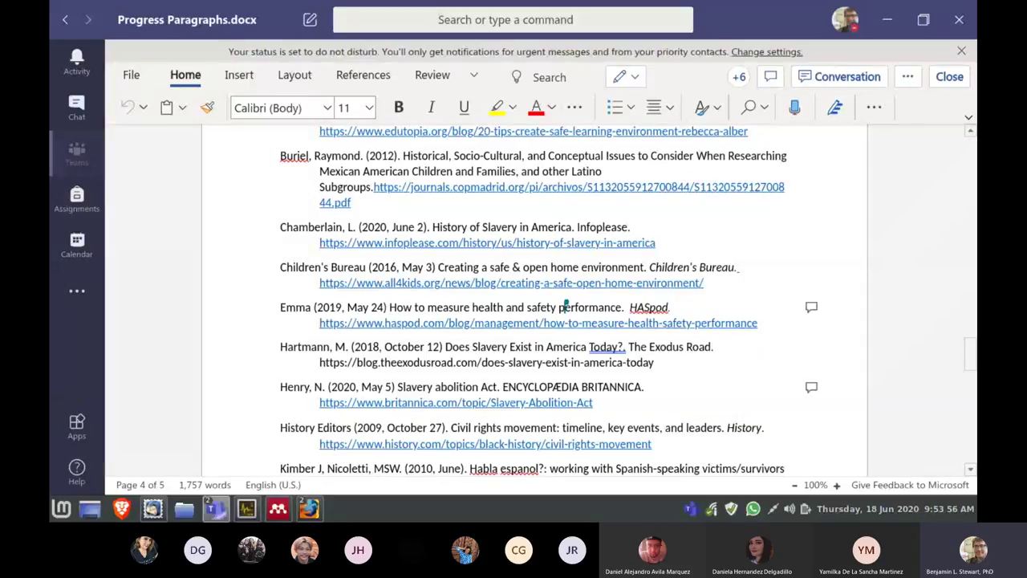
pyautogui.scroll(-4, 534, 301)
pyautogui.scroll(-2, 534, 301)
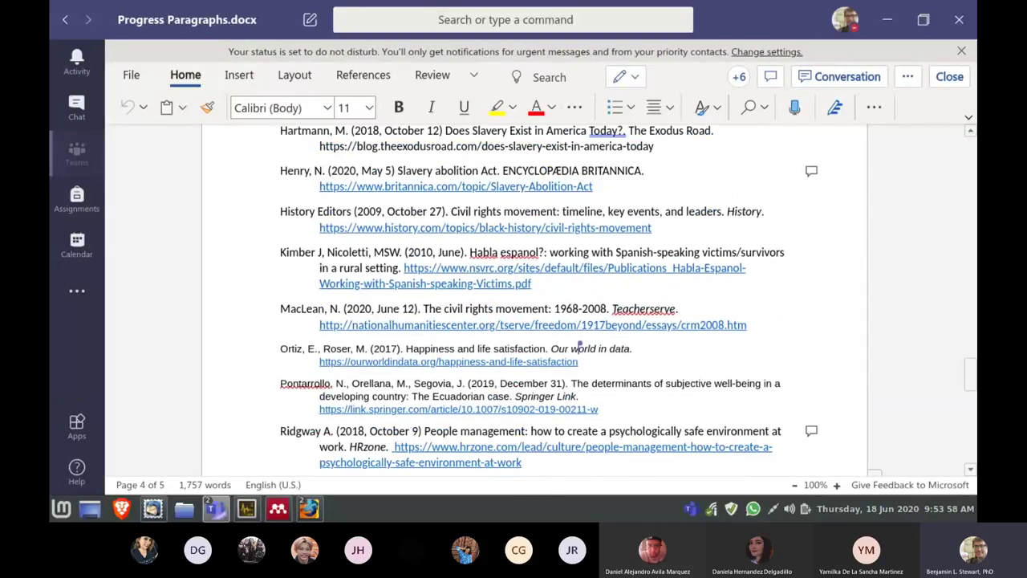
# Highlight the "Happiness and life satisfaction" reference and compare its font and spacing with the "The civil rights movement: 1968-2008" entry
pyautogui.click(463, 309)
pyautogui.click(439, 348)
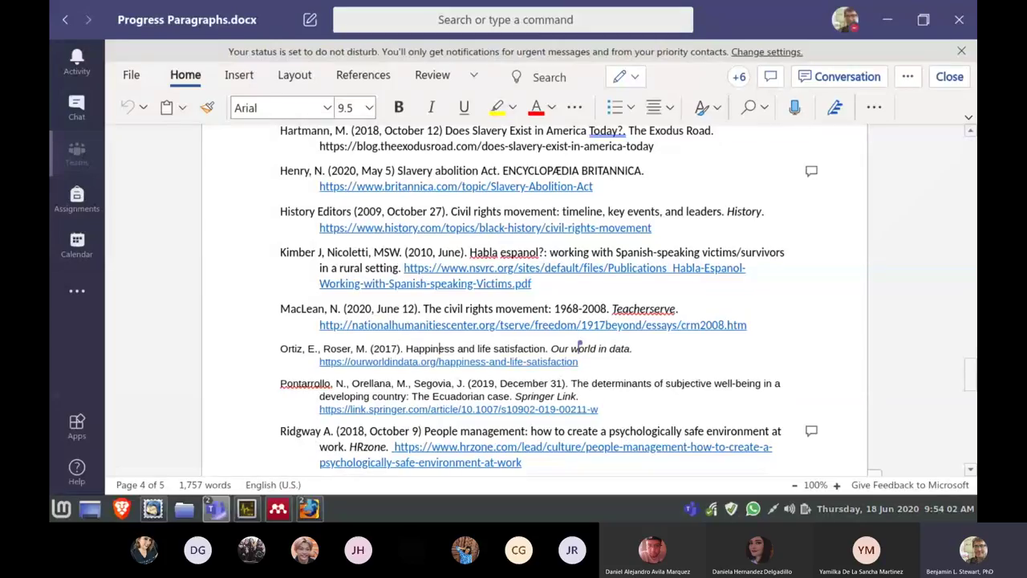
pyautogui.moveTo(280, 349); pyautogui.dragTo(632, 348)
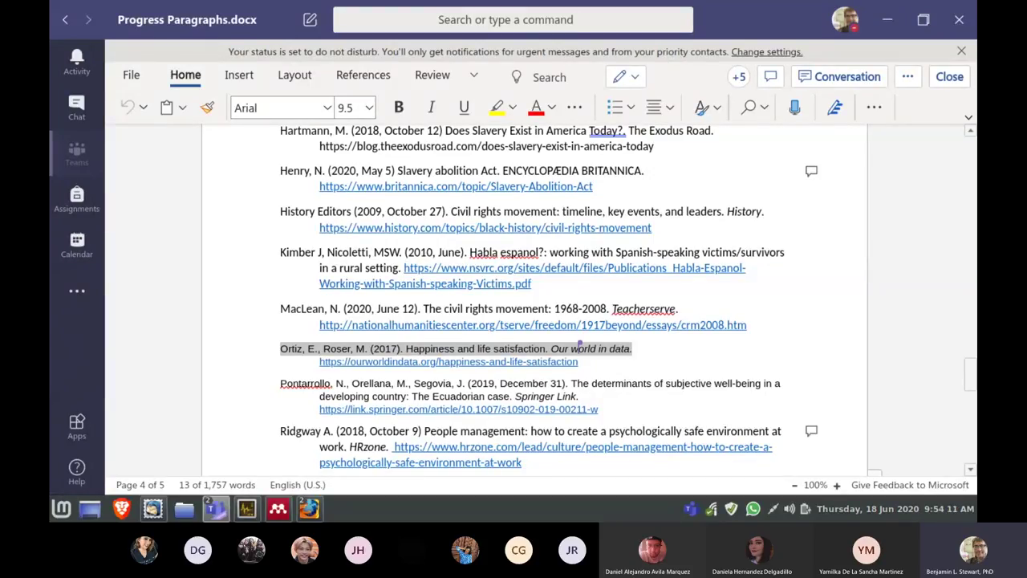
pyautogui.click(579, 361)
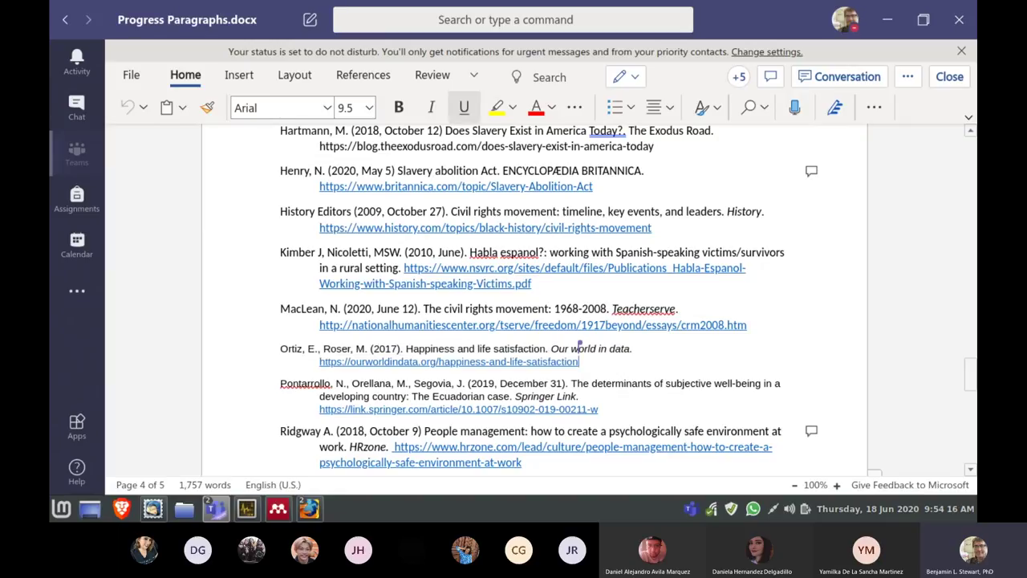
pyautogui.click(424, 309)
# Highlight the first line of the "Happiness Is Increasing in Many Countries" reference and view the last entries in the list
pyautogui.scroll(-2, 535, 301)
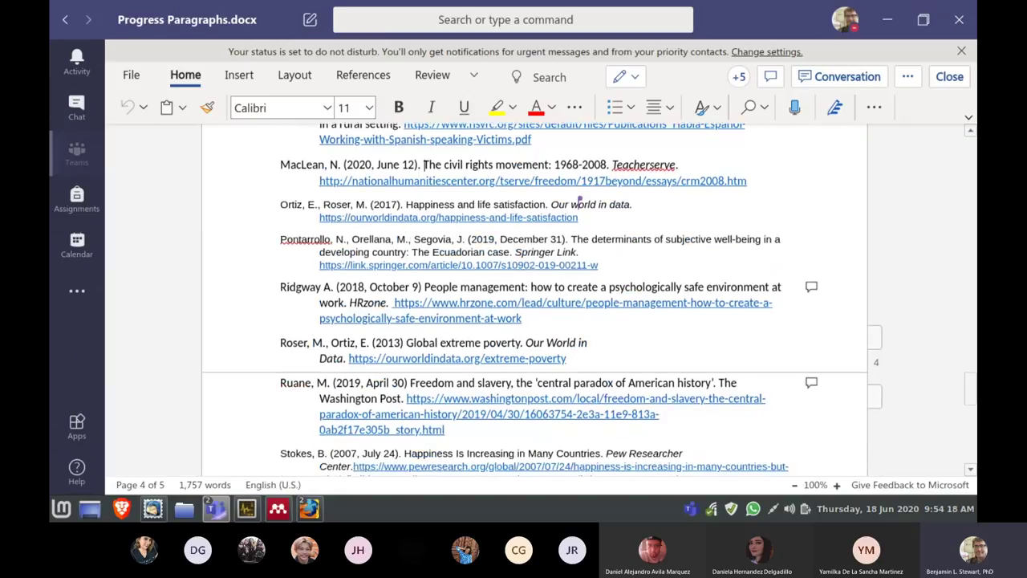
pyautogui.scroll(-3, 579, 203)
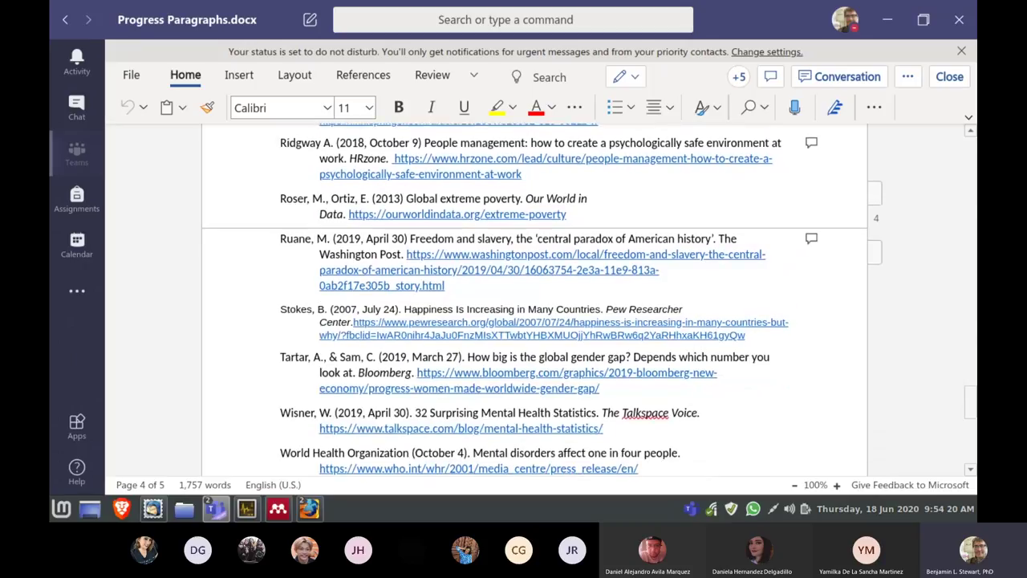
pyautogui.moveTo(280, 309); pyautogui.dragTo(636, 309)
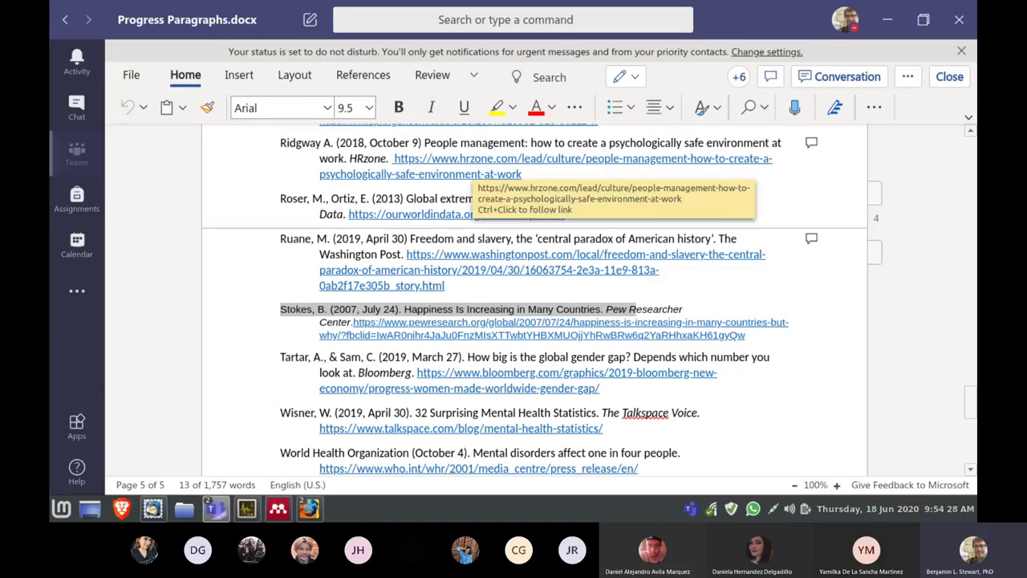
pyautogui.scroll(-3, 473, 172)
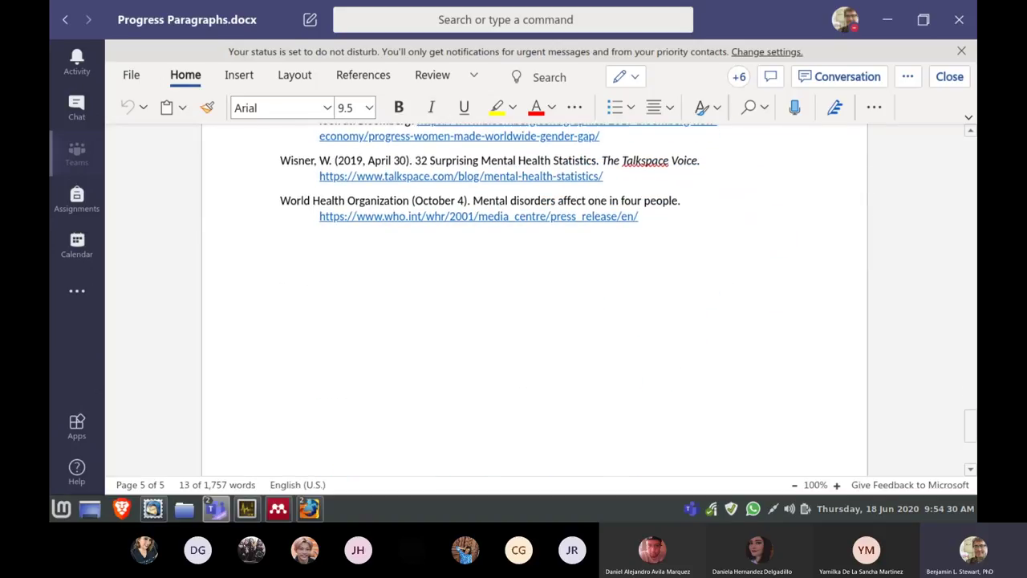
# Examine the students' progress paragraphs on civil rights, Latino language learning, mental health and extreme poverty above the reference list
pyautogui.scroll(4, 473, 172)
pyautogui.scroll(10, 534, 297)
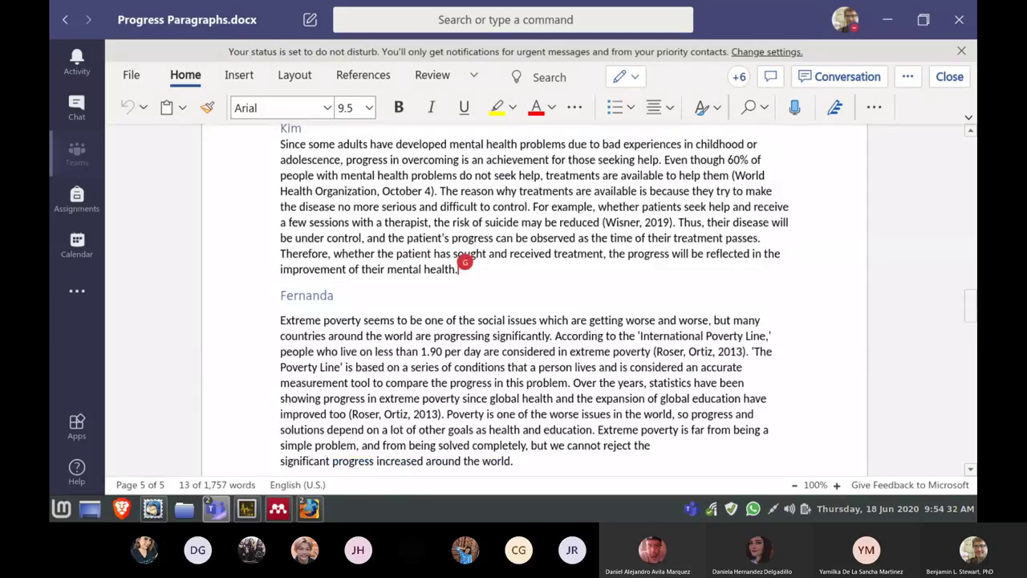
pyautogui.scroll(8, 534, 297)
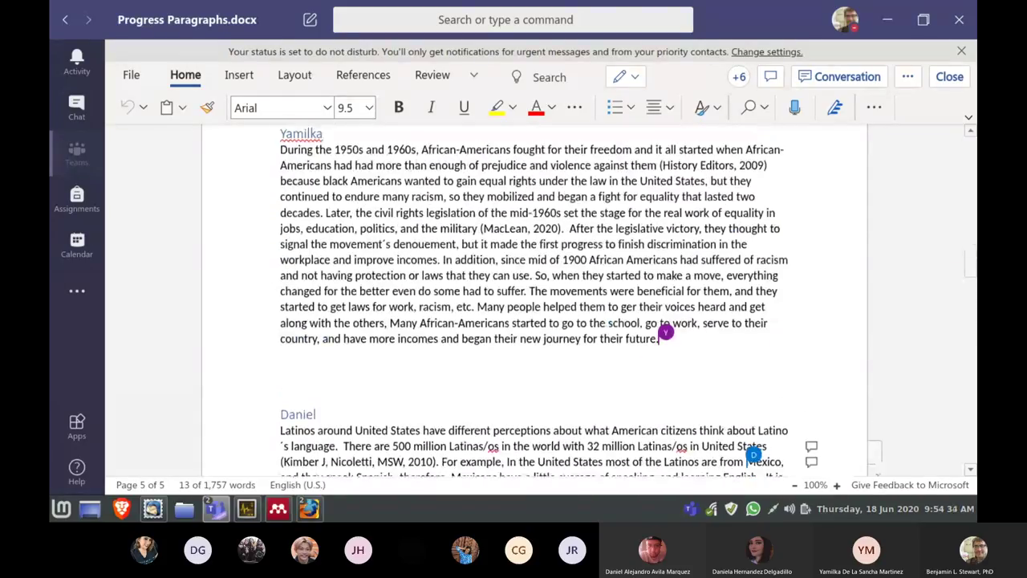
pyautogui.scroll(-3, 534, 297)
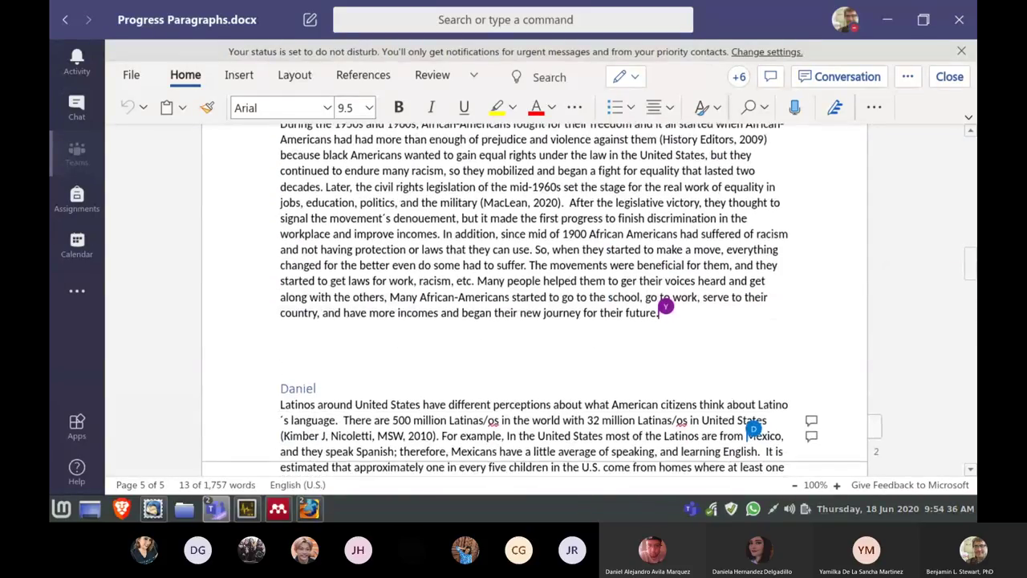
pyautogui.scroll(-5, 534, 296)
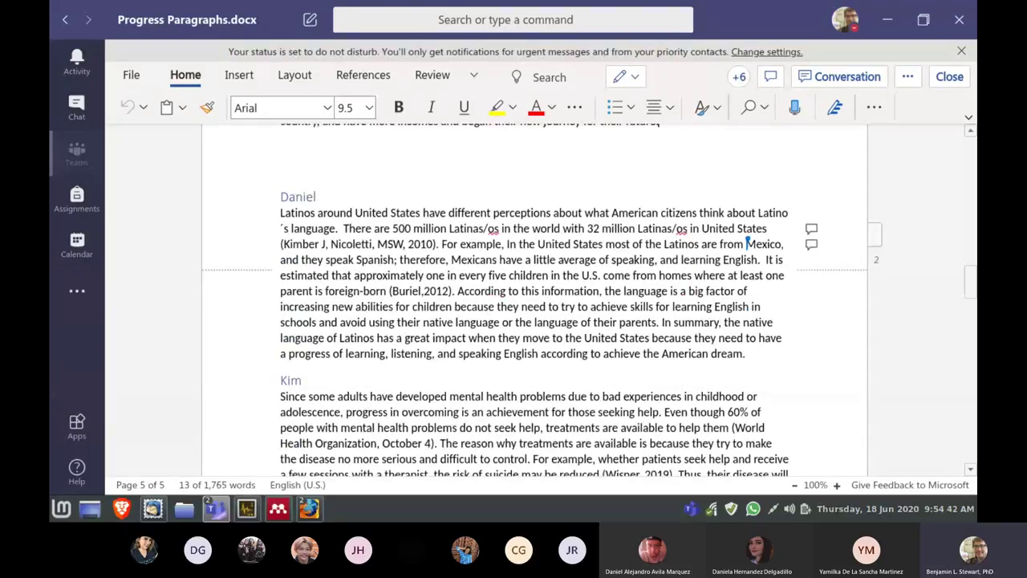
pyautogui.scroll(-4, 534, 297)
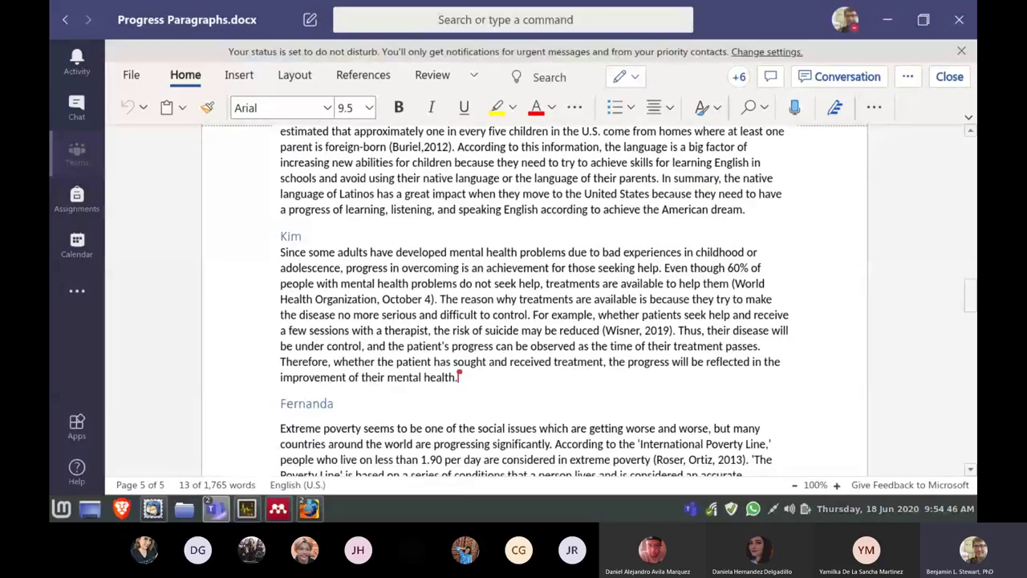
# Reread the mental health and extreme poverty paragraphs, checking their in-text citations and the end of the Latino language paragraph
pyautogui.scroll(-1, 535, 297)
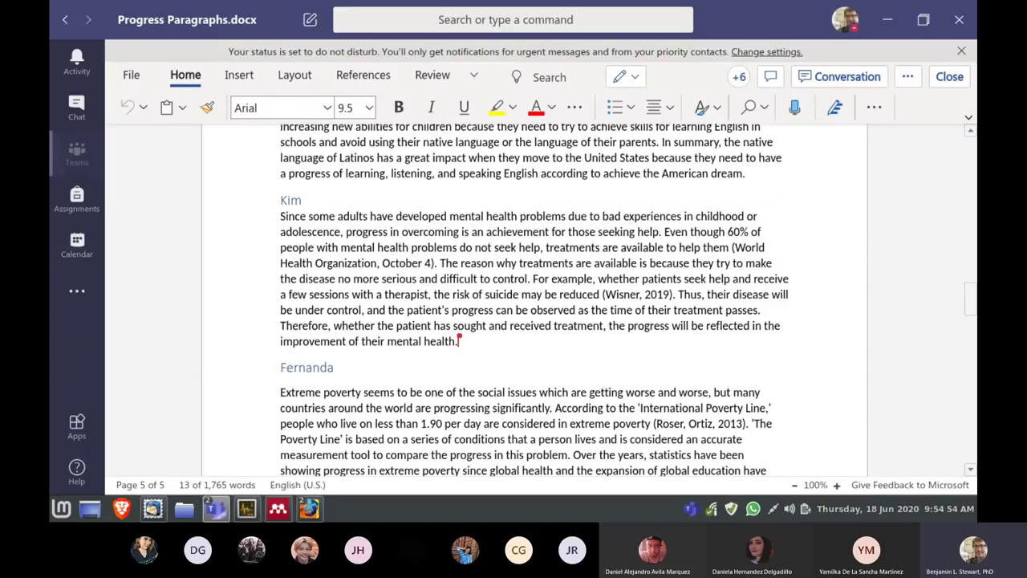
pyautogui.scroll(-4, 535, 297)
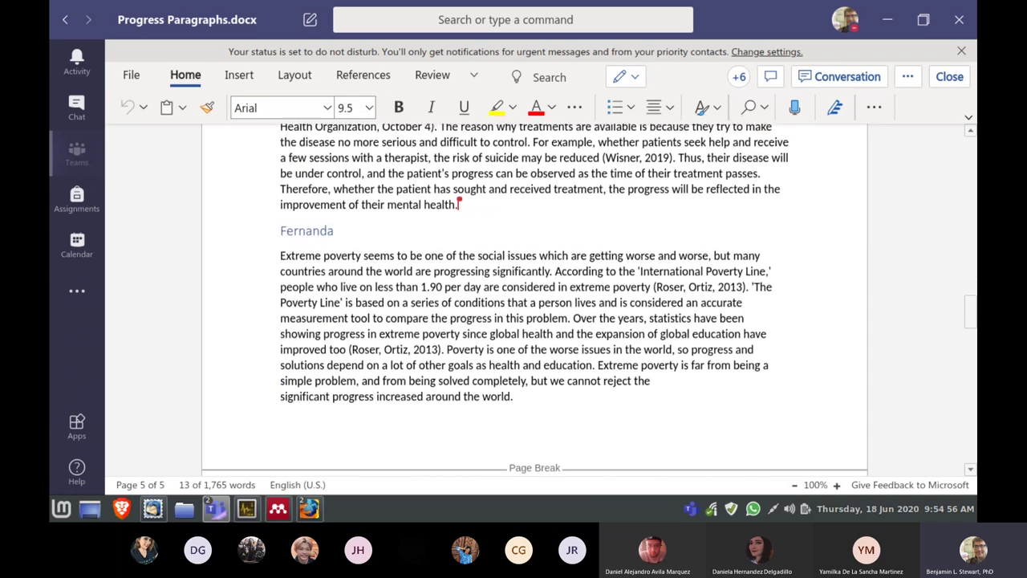
pyautogui.scroll(5, 534, 297)
pyautogui.scroll(15, 535, 297)
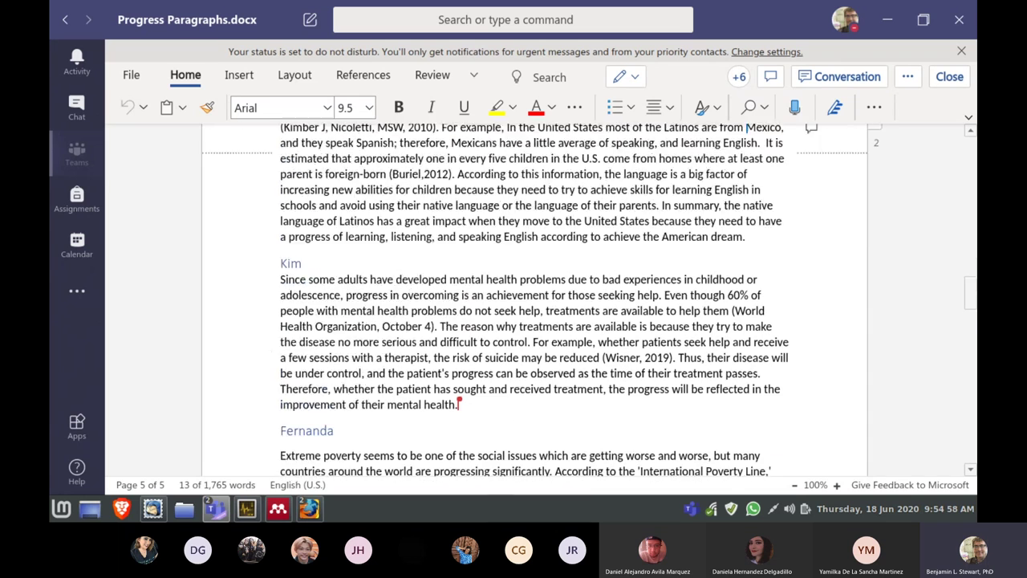
pyautogui.scroll(-5, 535, 297)
# Examine the earlier progress paragraphs on safety, modern slavery, happiness in Ecuador and women's progress, including their citations
pyautogui.scroll(9, 535, 297)
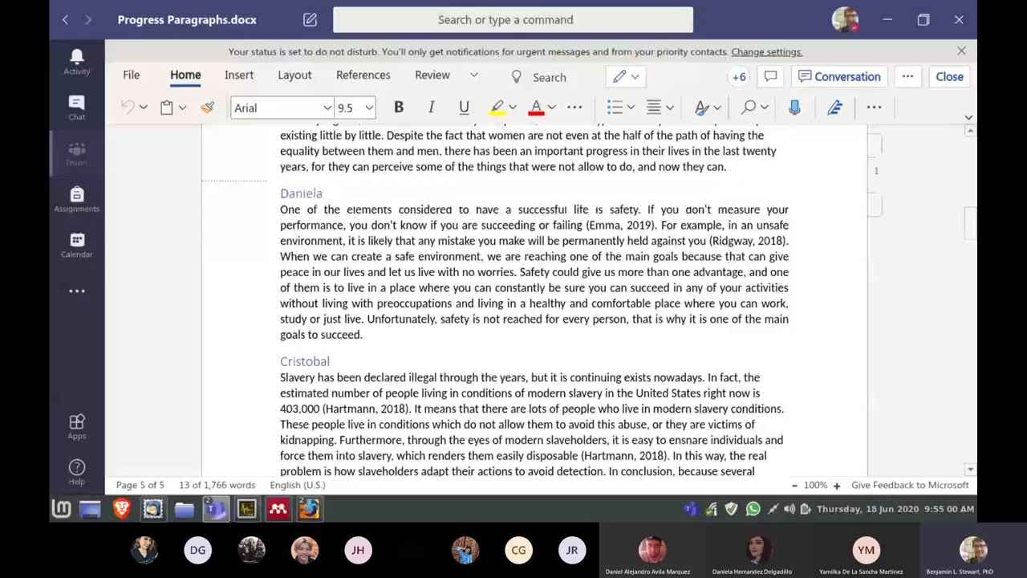
pyautogui.scroll(-4, 534, 297)
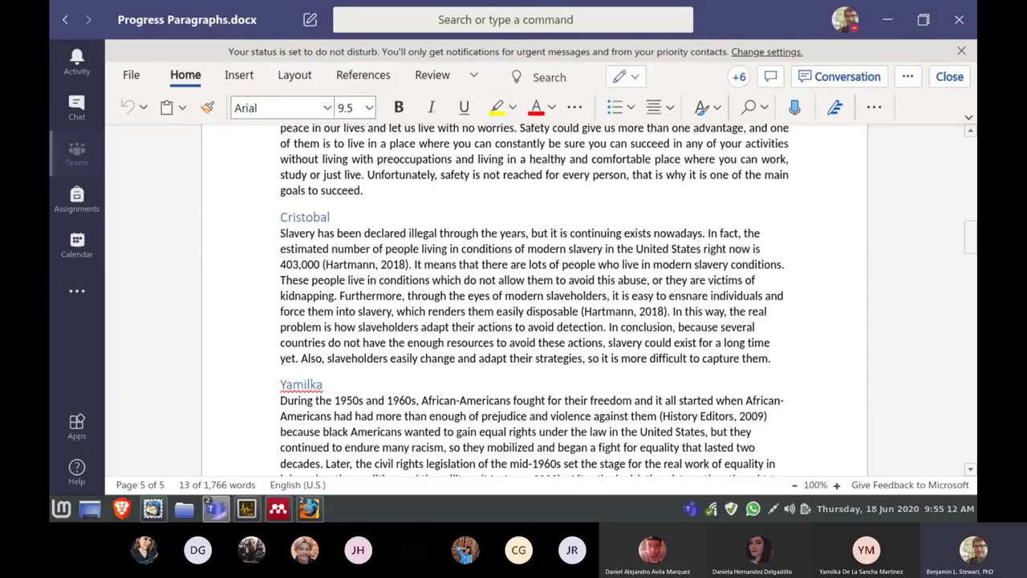
pyautogui.scroll(-3, 534, 301)
pyautogui.scroll(10, 533, 301)
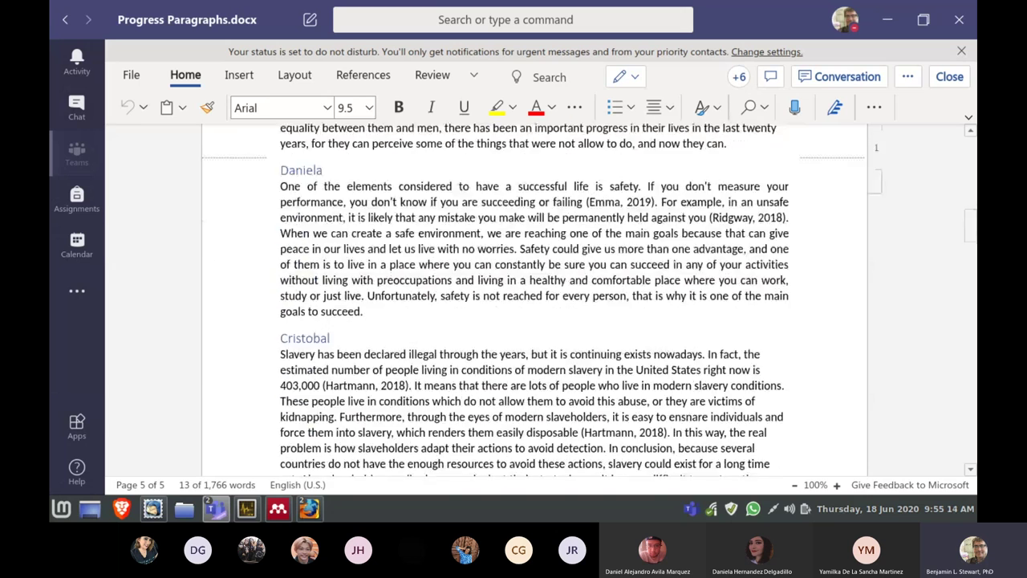
pyautogui.scroll(8, 534, 301)
pyautogui.scroll(-3, 534, 301)
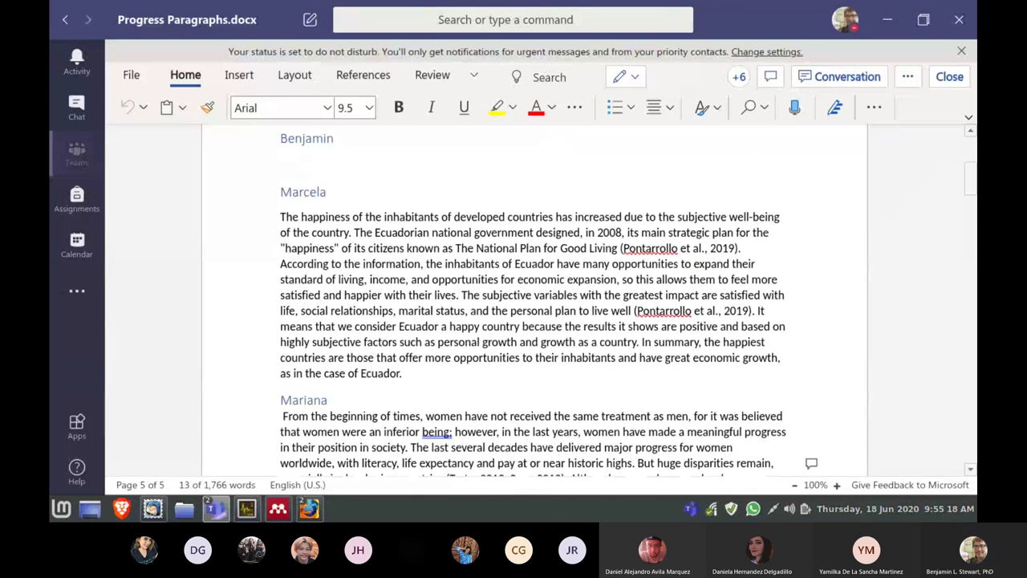
pyautogui.scroll(-1, 533, 305)
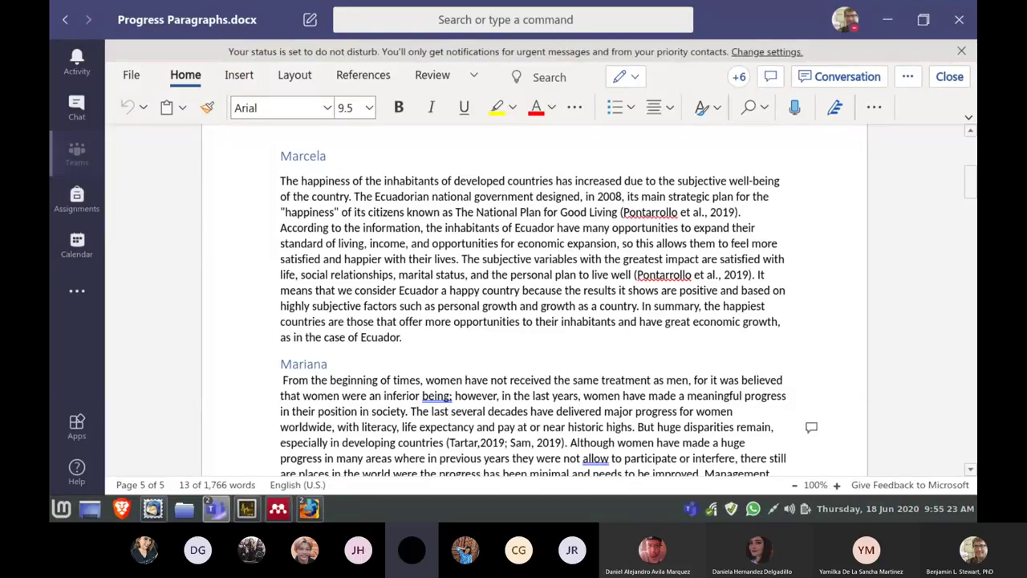
pyautogui.scroll(-1, 533, 305)
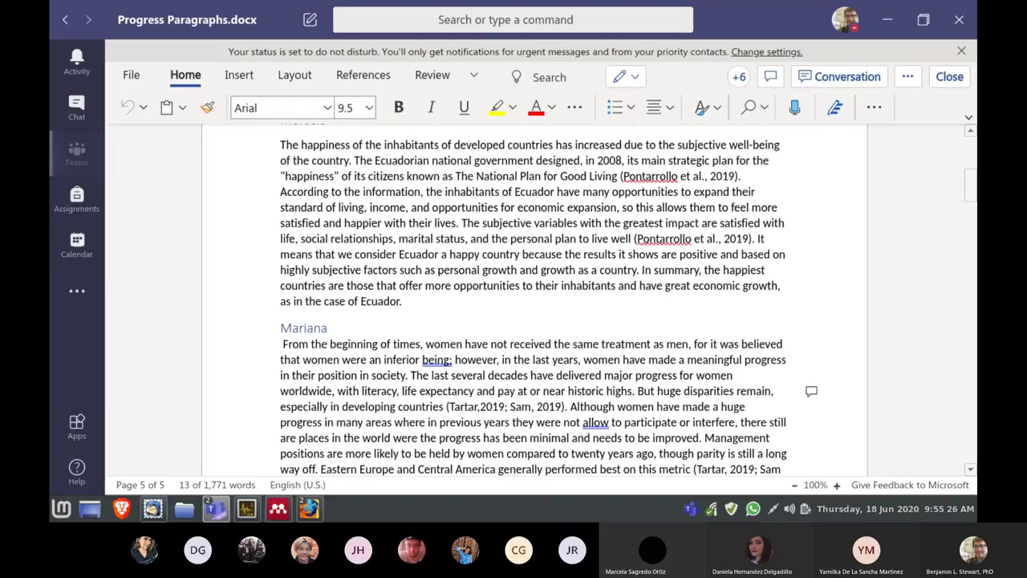
pyautogui.scroll(-3, 534, 305)
# Switch to Firefox and back to the Progress Paragraphs document in Teams, and stop sharing the screen in the meeting
pyautogui.click(309, 508)
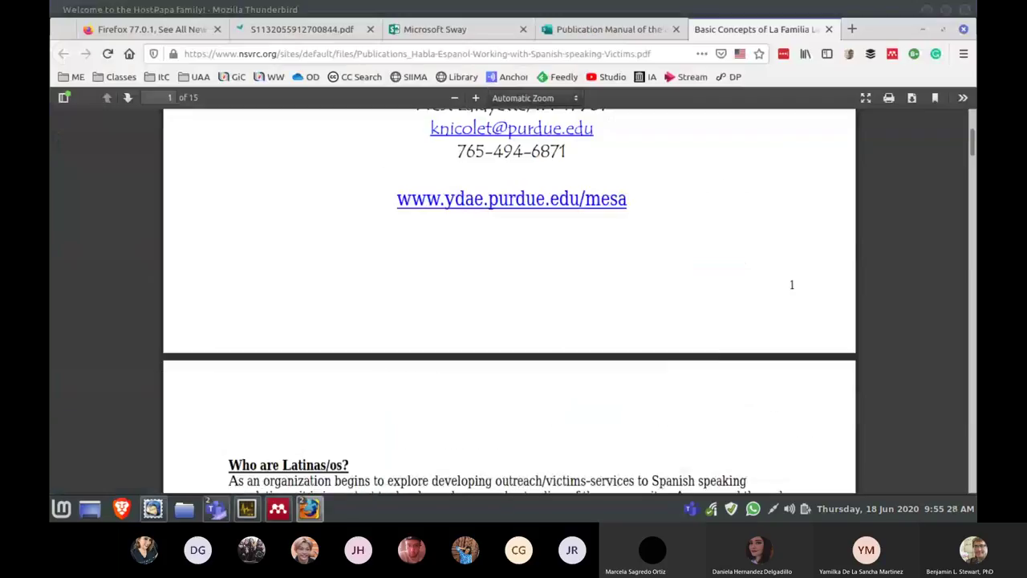
pyautogui.click(215, 508)
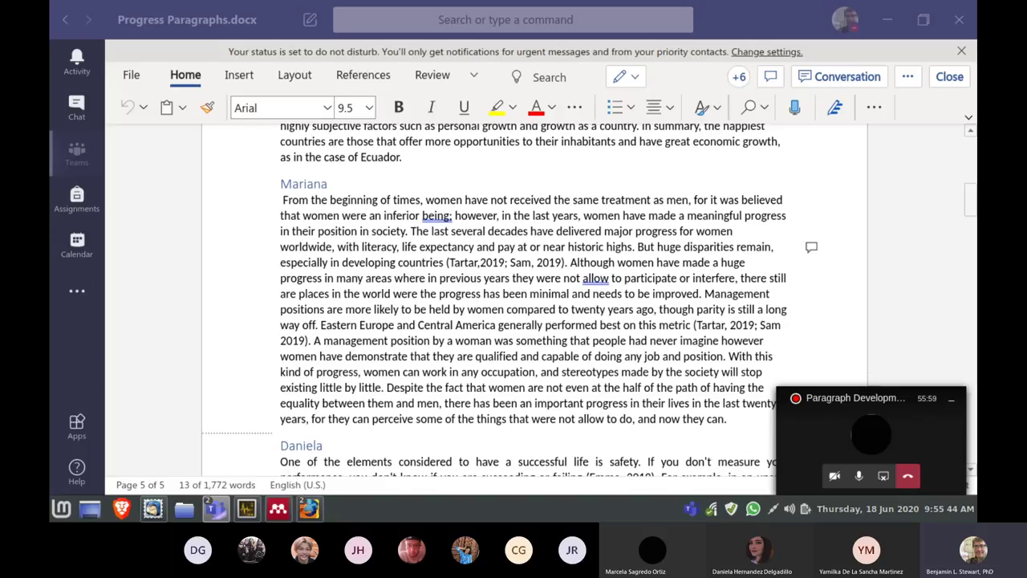
pyautogui.scroll(-1, 533, 299)
pyautogui.scroll(1, 533, 300)
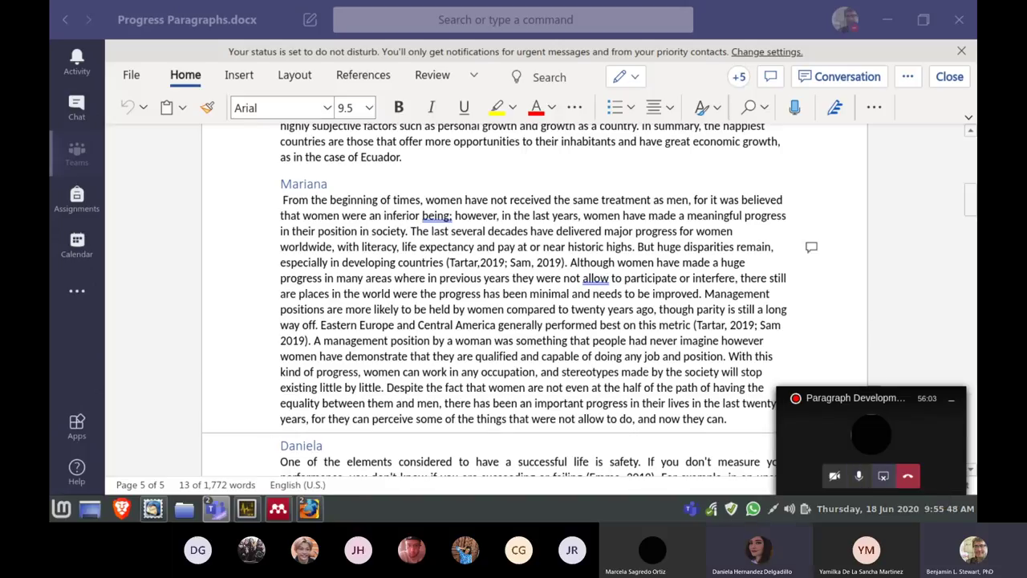
pyautogui.click(883, 476)
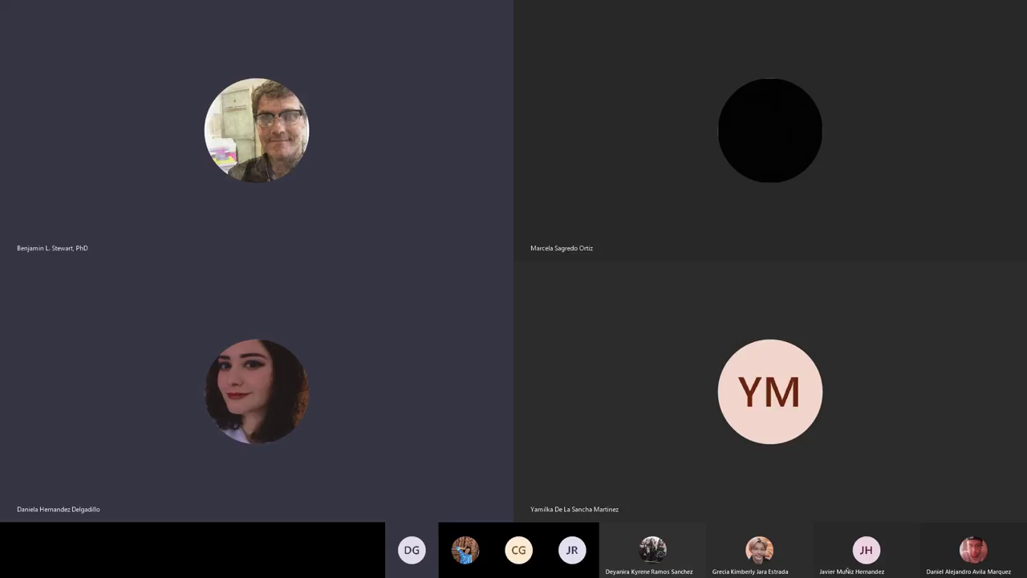